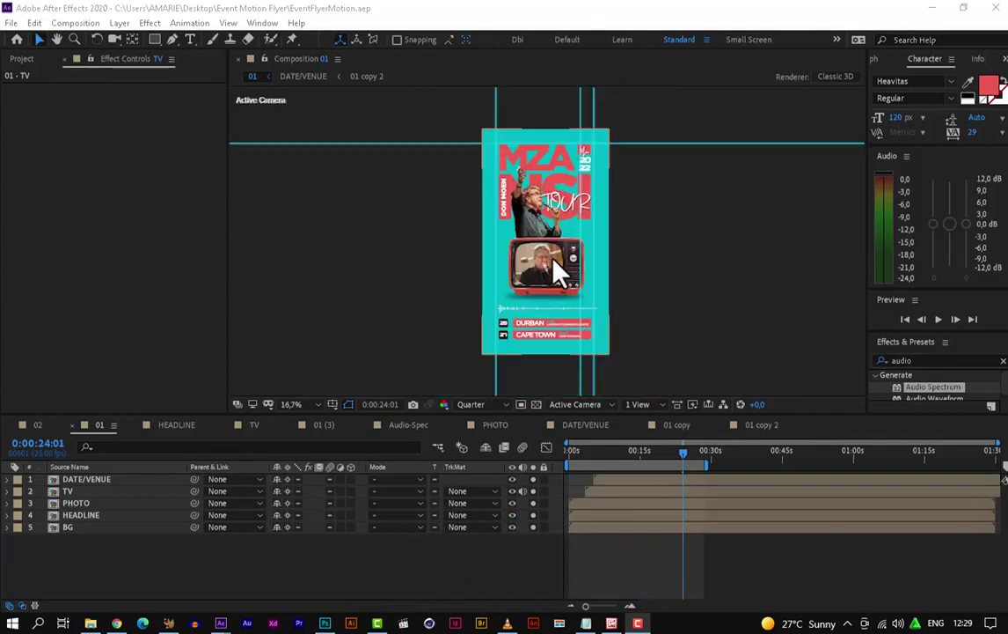
- Drag the 01 flyer comp from the Project panel into comp 02's timeline and zoom to 25%
click(39, 428)
click(93, 429)
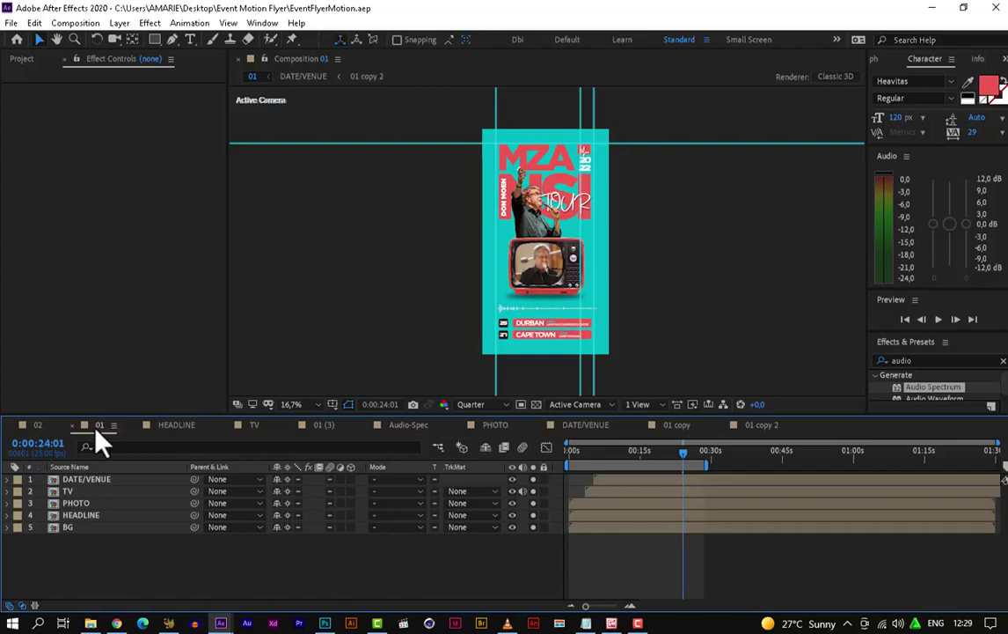
click(37, 426)
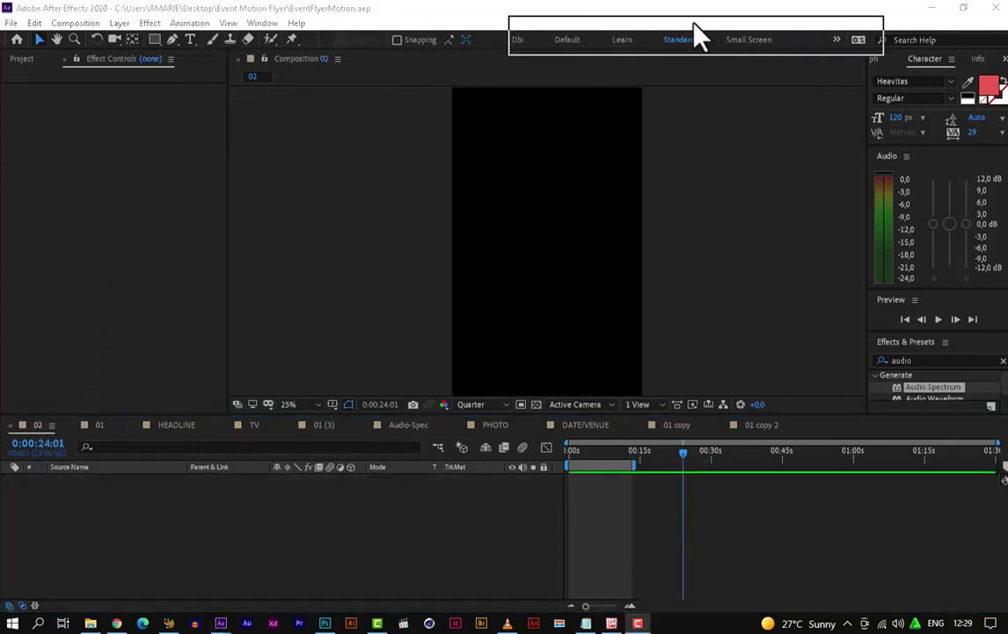
click(20, 62)
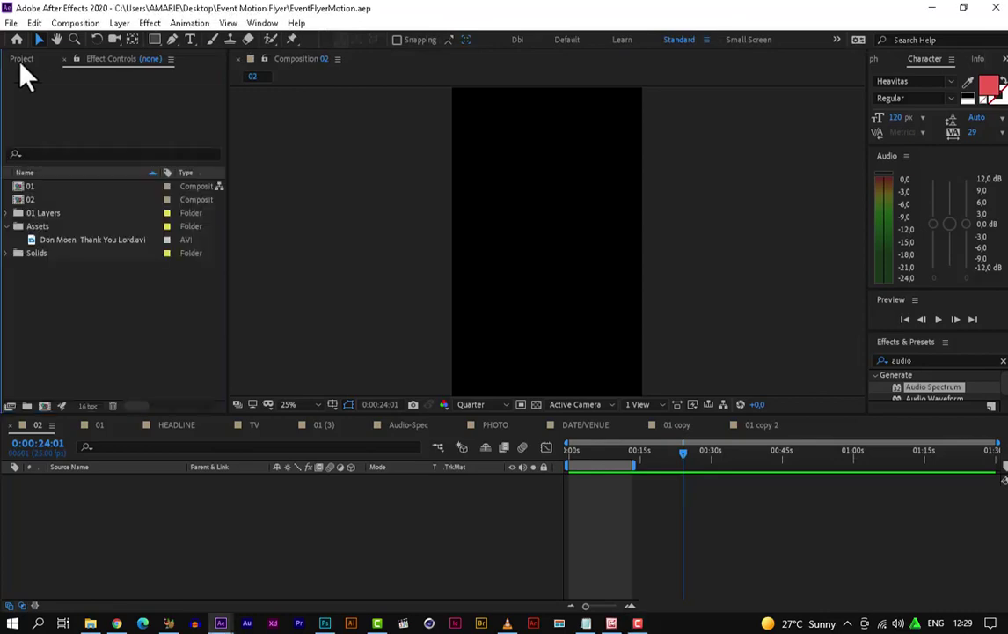
click(34, 186)
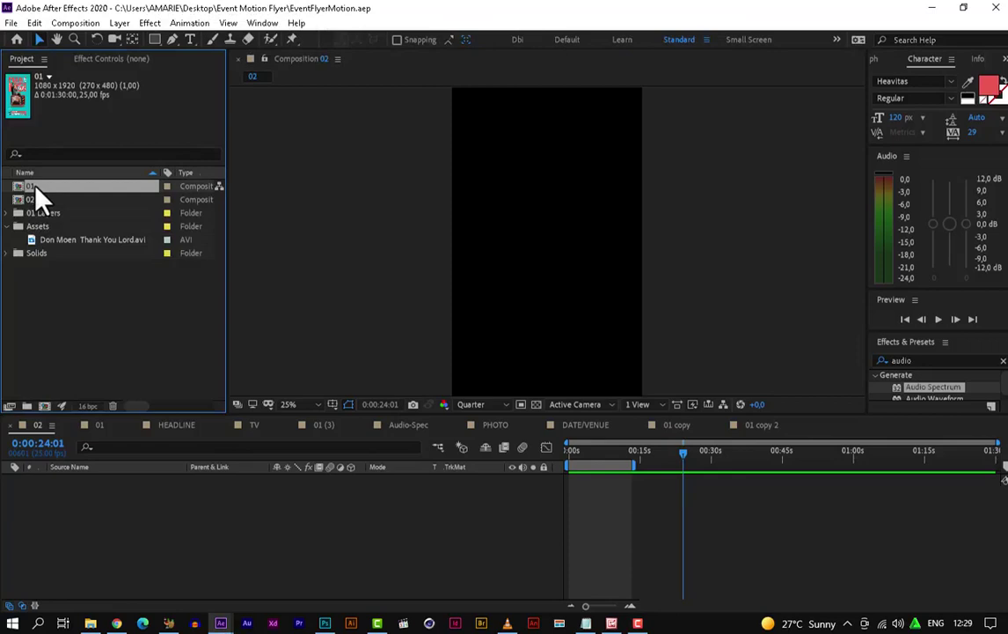
drag(34, 190, 58, 520)
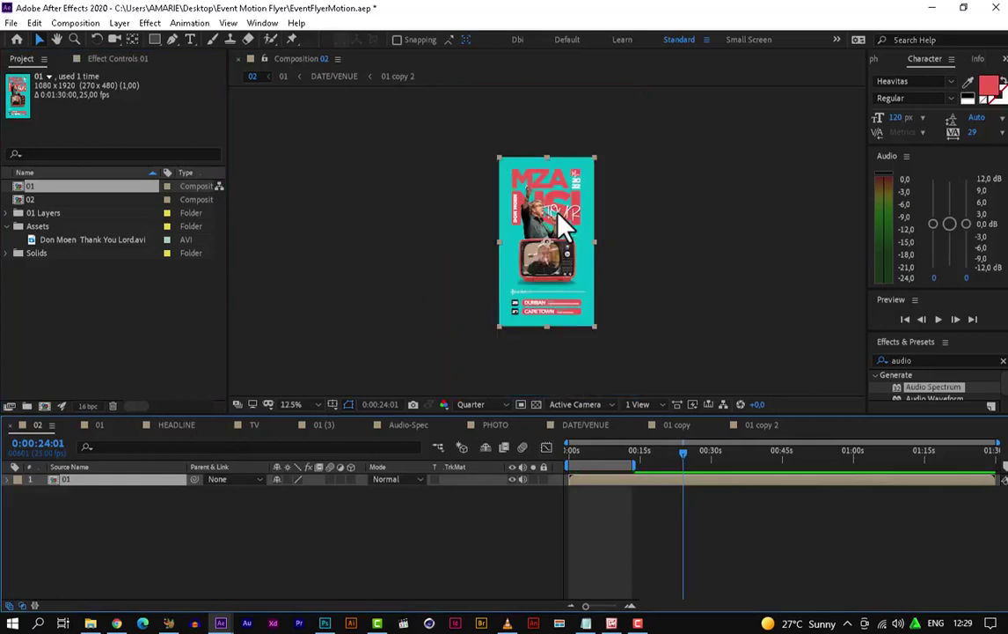
key(.)
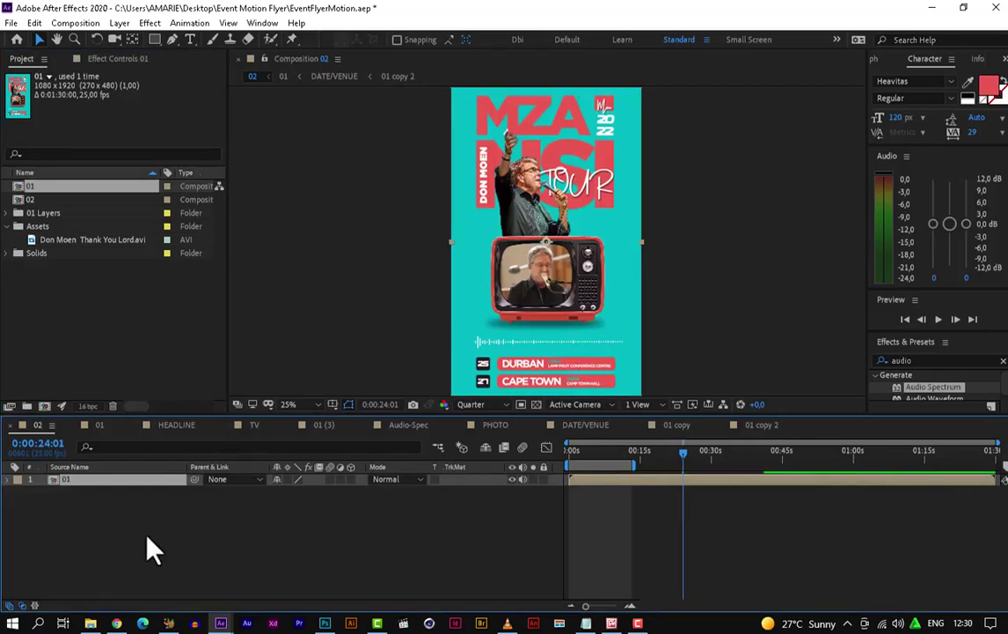
- Pick the BG layer in the 01 flyer comp to copy it
click(97, 429)
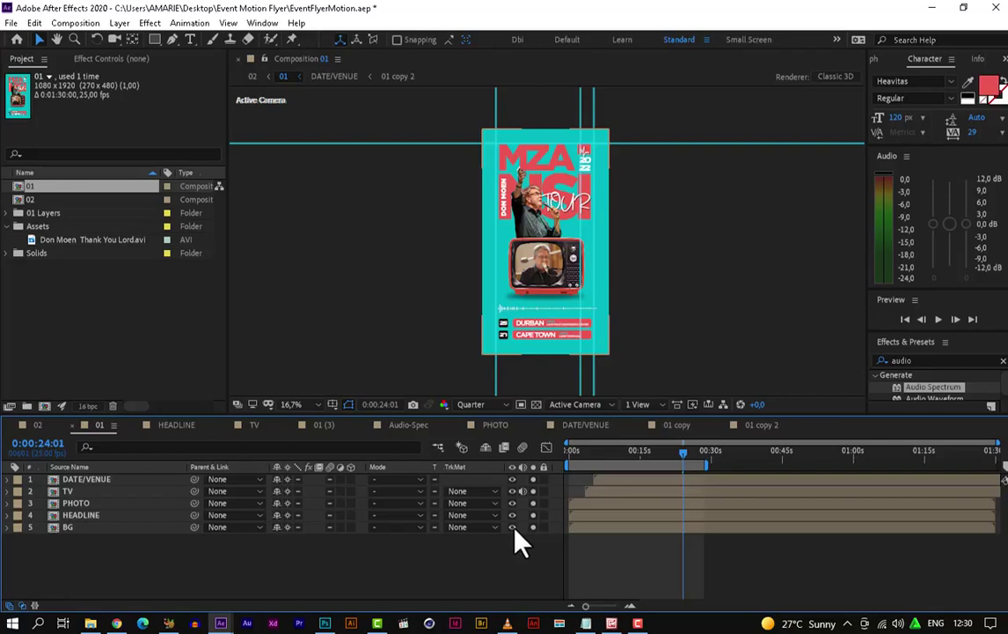
click(38, 426)
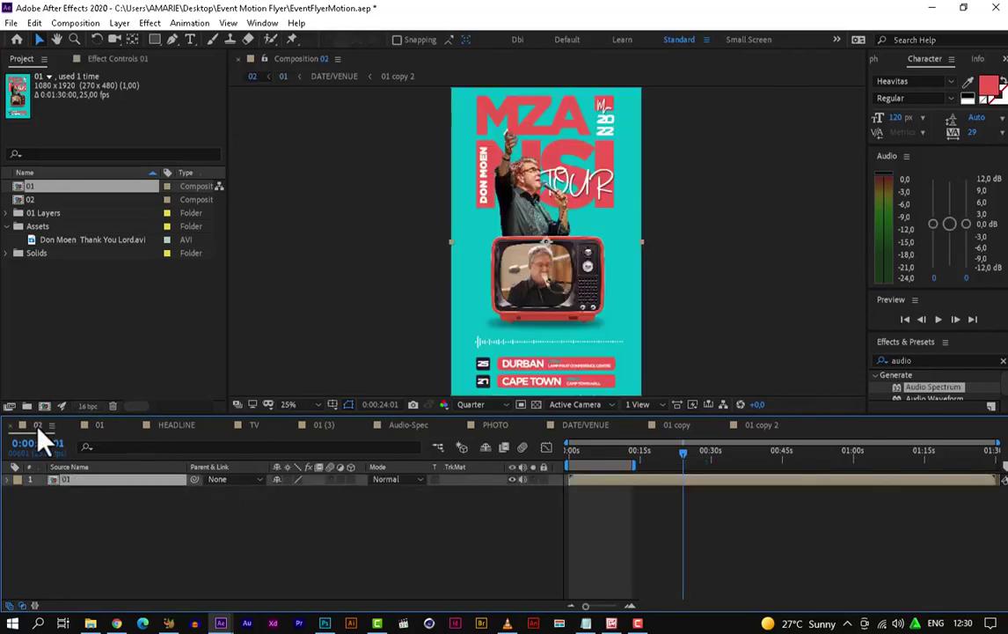
click(104, 426)
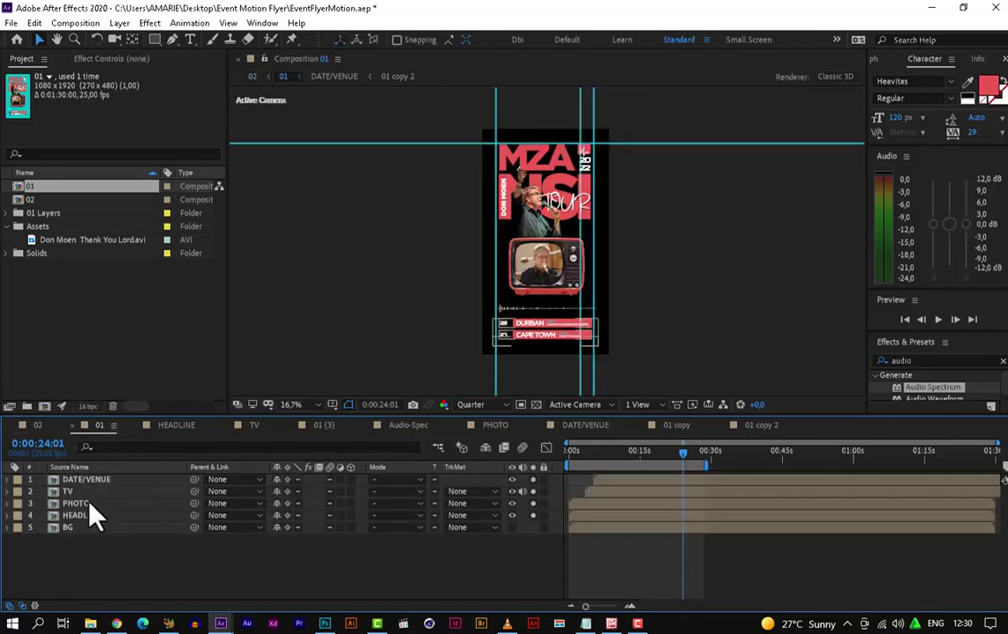
click(82, 527)
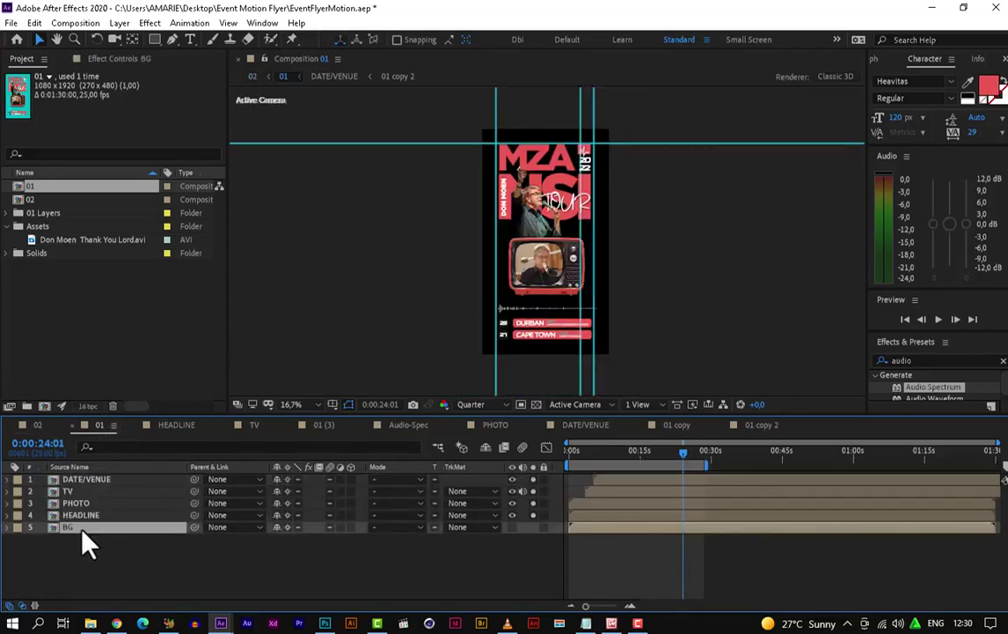
- Paste BG into comp 02 beneath the 01 flyer, make it visible, and zoom to 12.5%
click(38, 426)
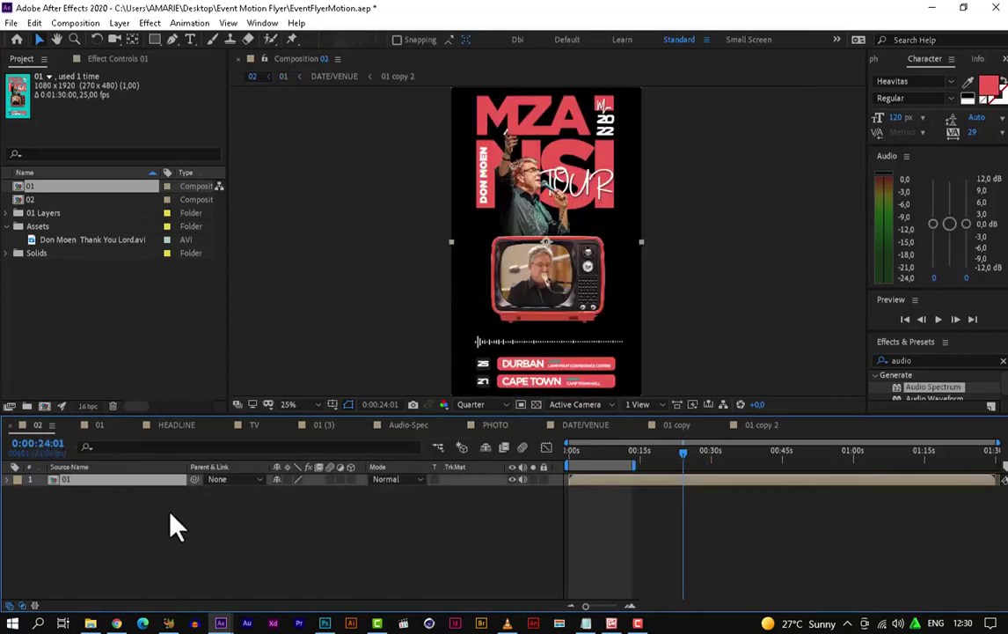
key(ctrl+v)
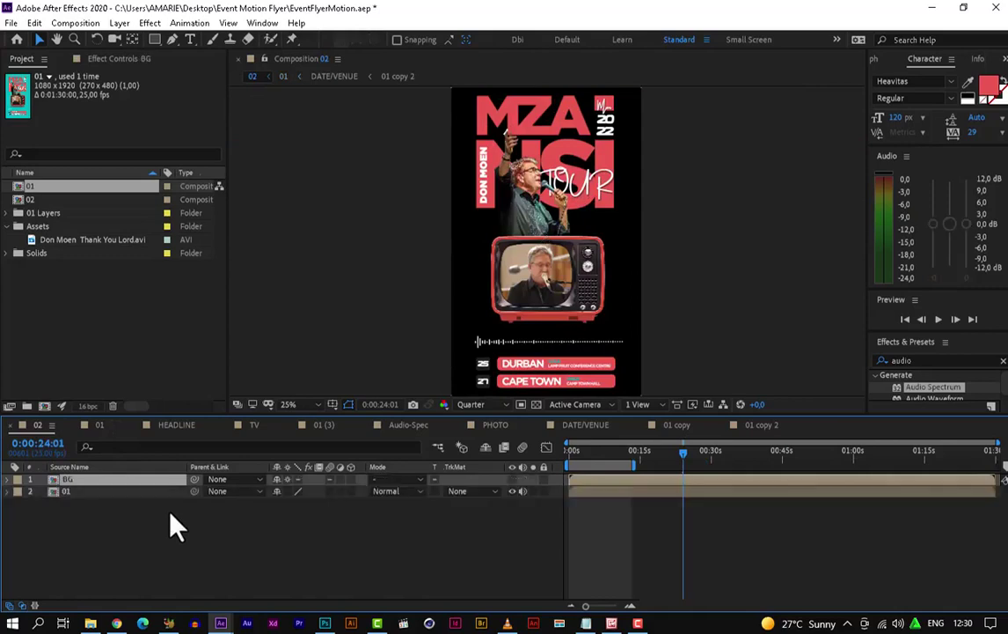
drag(153, 479, 153, 520)
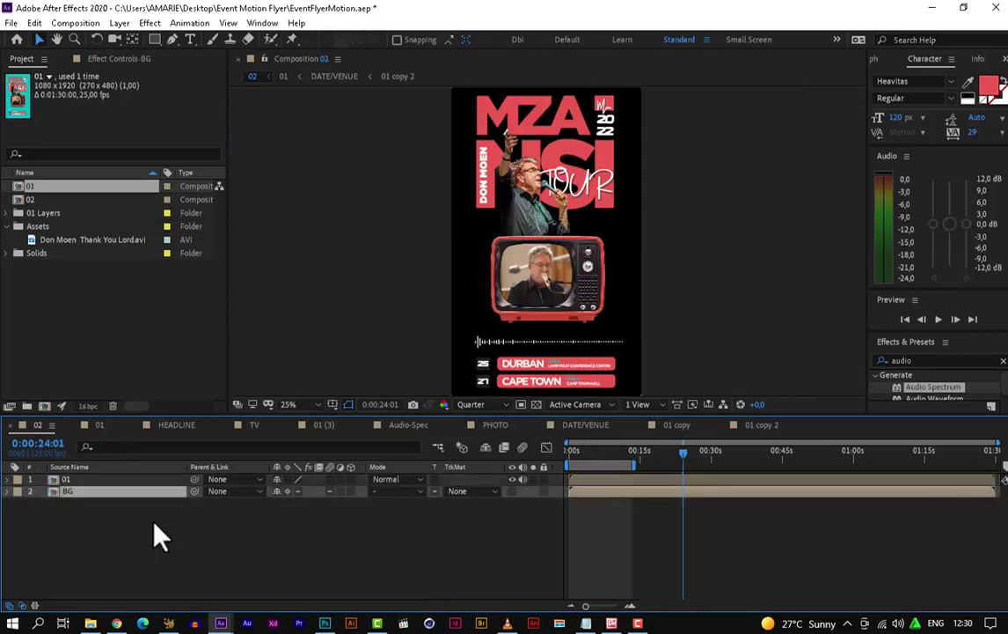
click(513, 491)
key(comma)
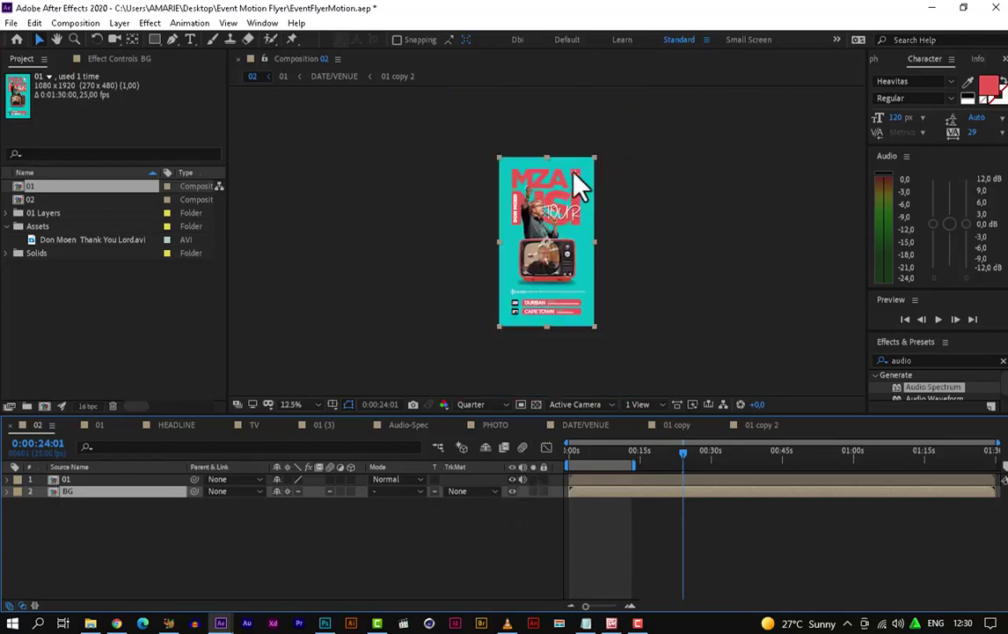
- Add a Camera 1 layer with the 50mm preset to comp 02, accepting the 2D layers warning
right_click(164, 588)
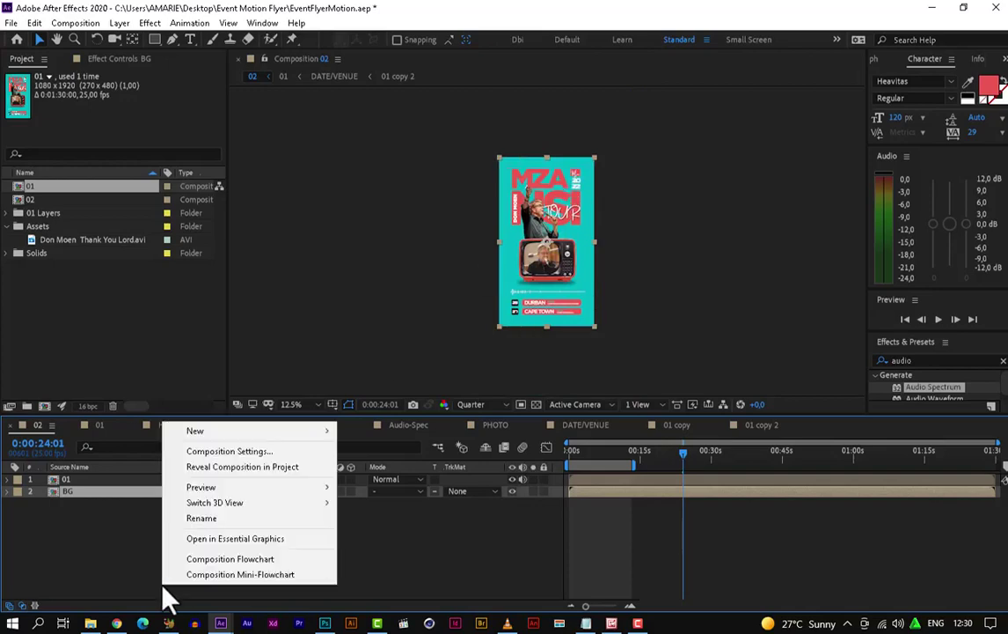
right_click(102, 567)
mouse_move(173, 408)
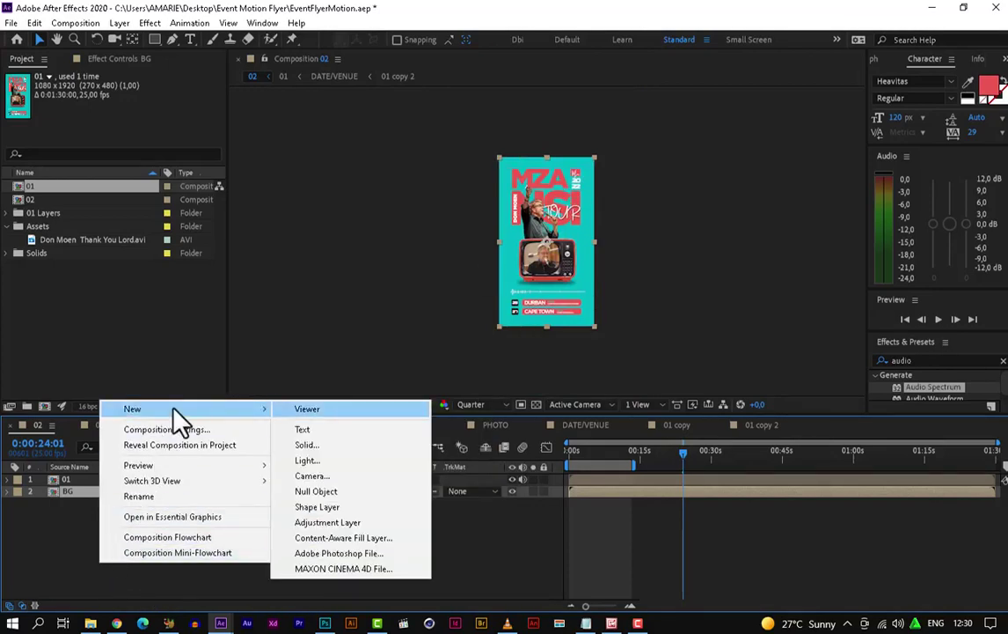
click(346, 478)
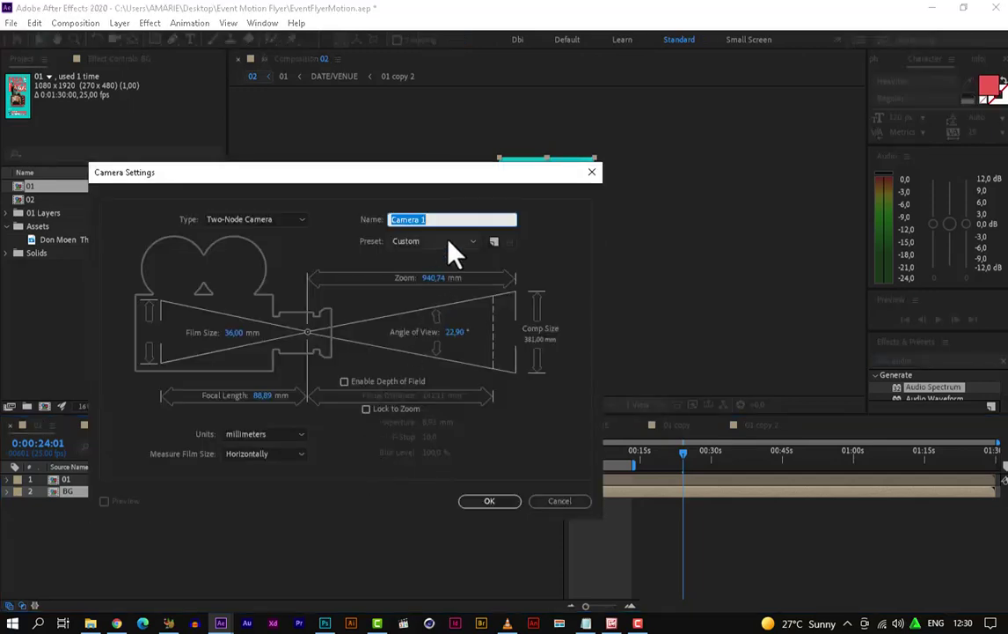
click(449, 242)
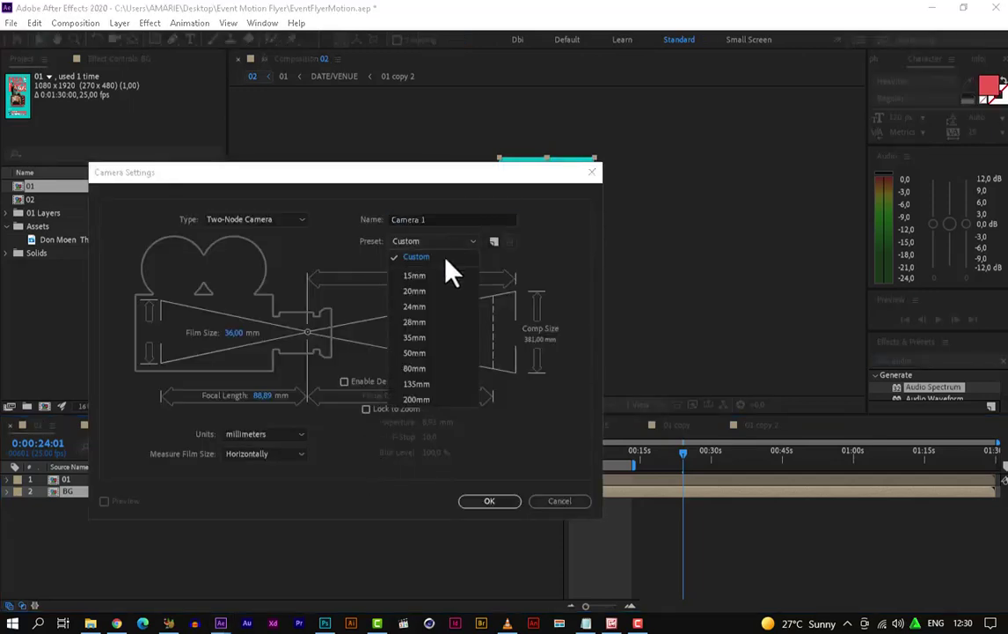
click(433, 354)
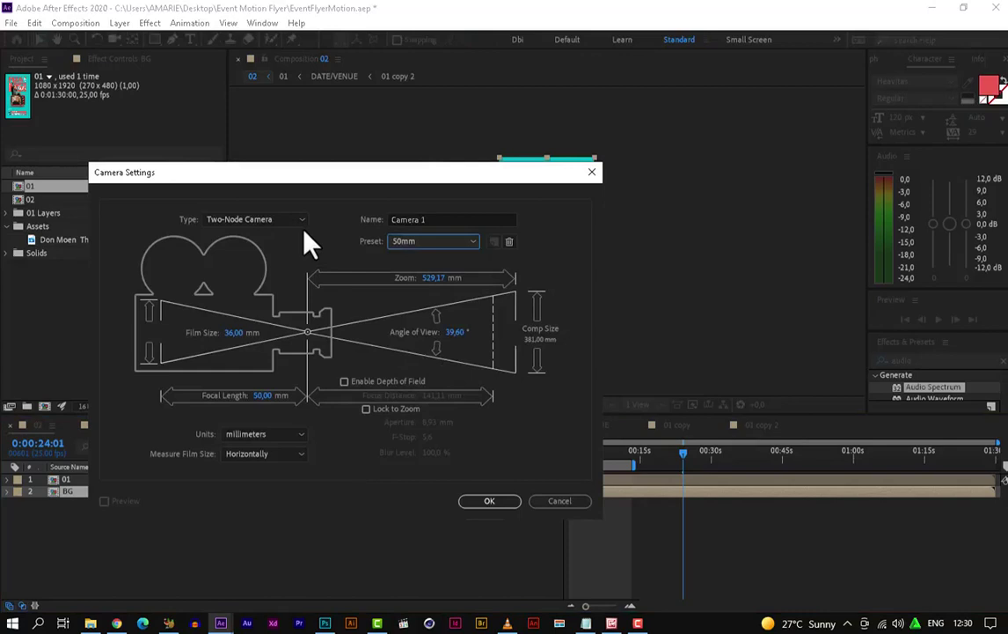
click(516, 500)
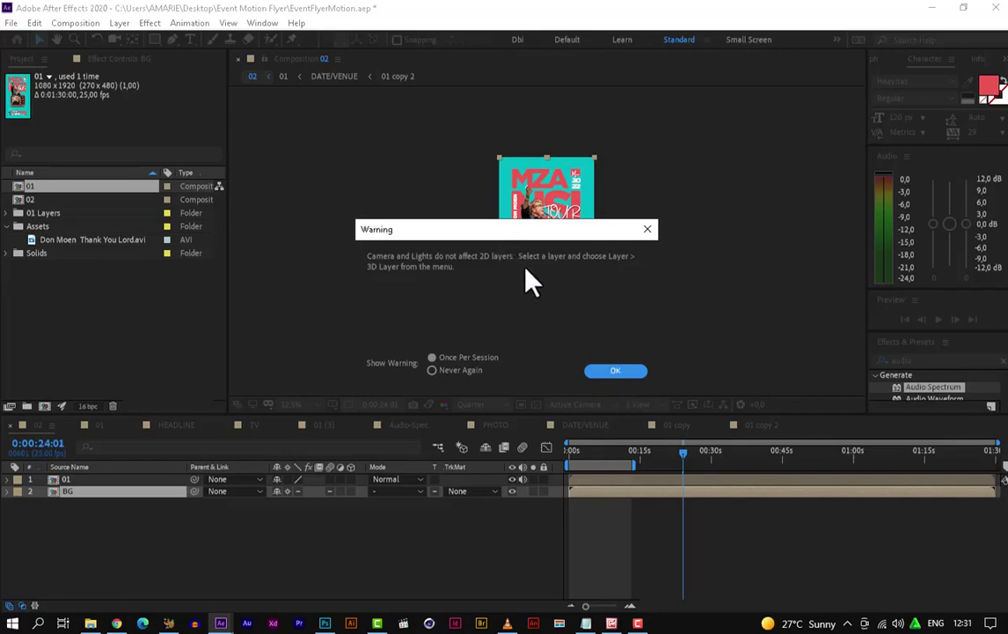
click(616, 373)
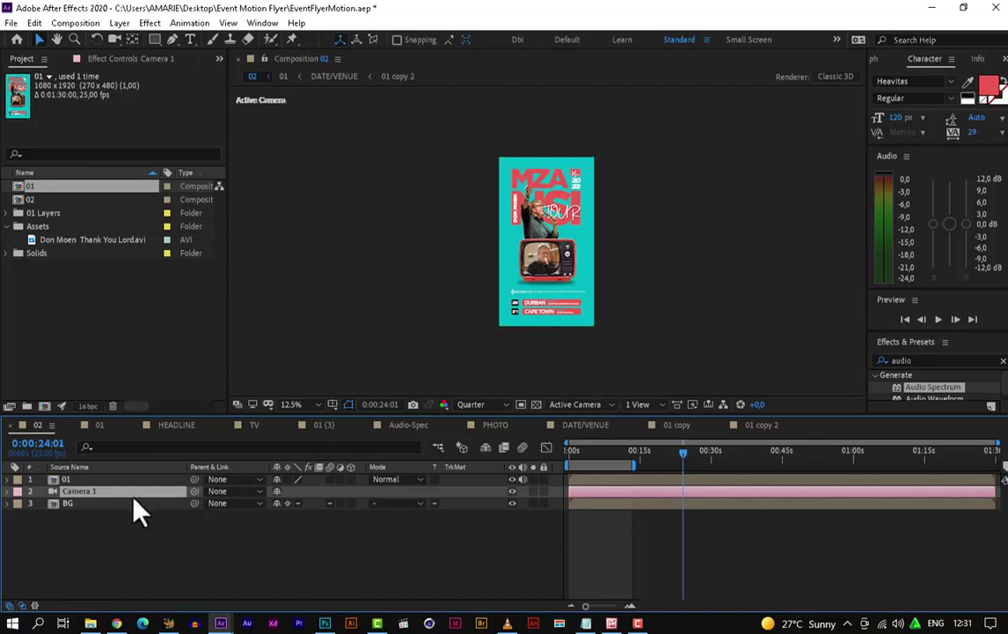
- Move Camera 1 to the top, make the 01 flyer 3D, and return to 0:00:00:00
drag(129, 495, 130, 483)
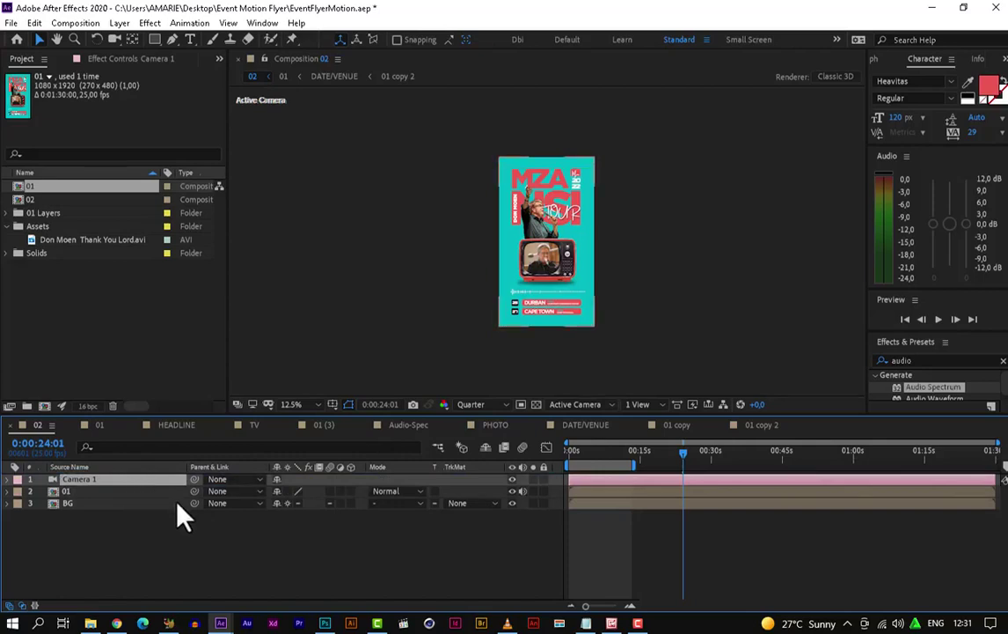
click(351, 491)
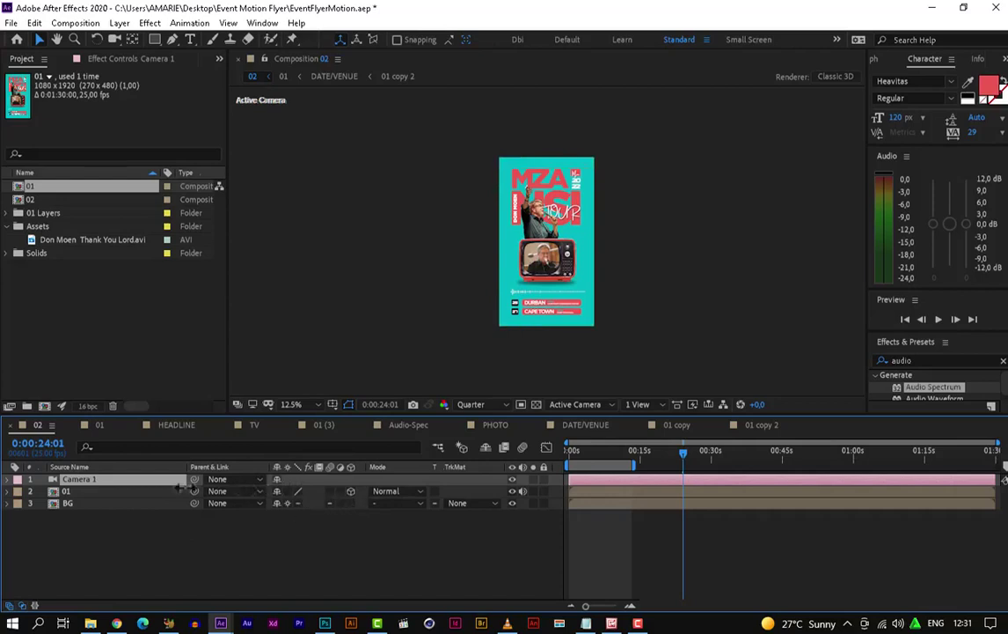
scroll(576, 187, up, 5)
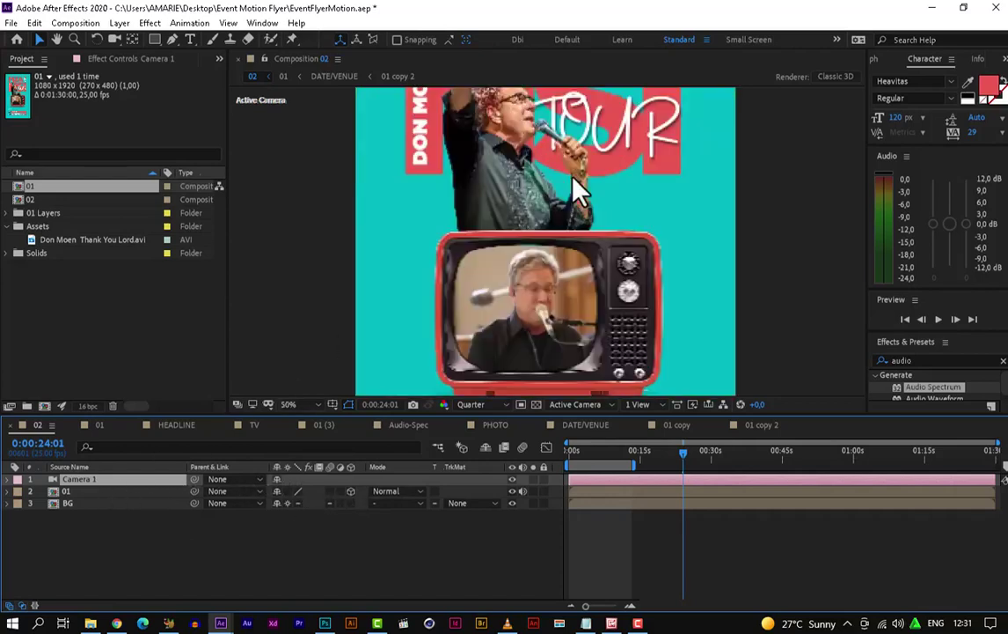
scroll(576, 188, down, 3)
scroll(576, 188, down, 3)
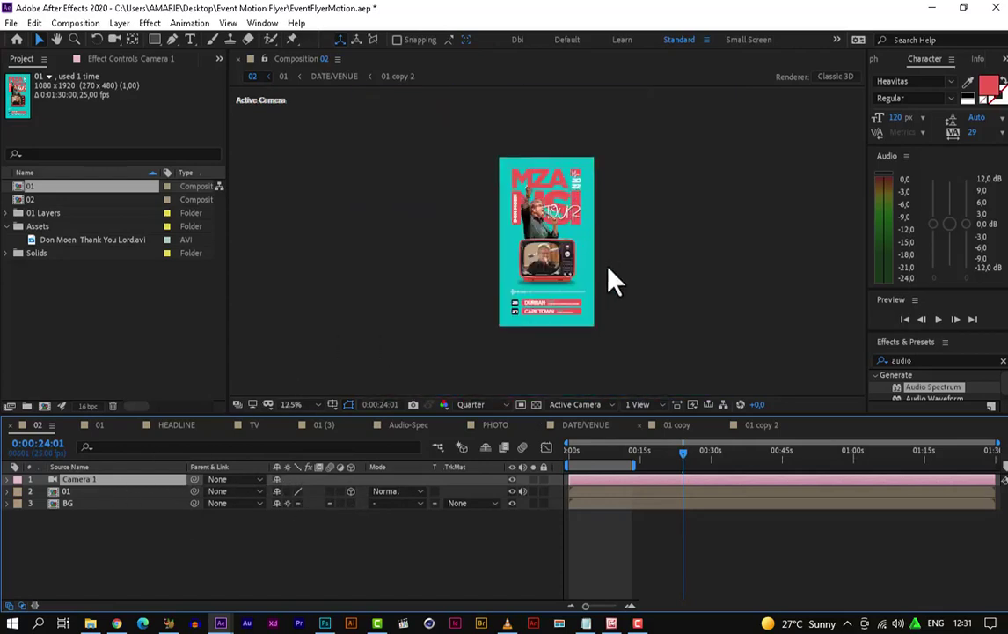
drag(682, 459, 445, 472)
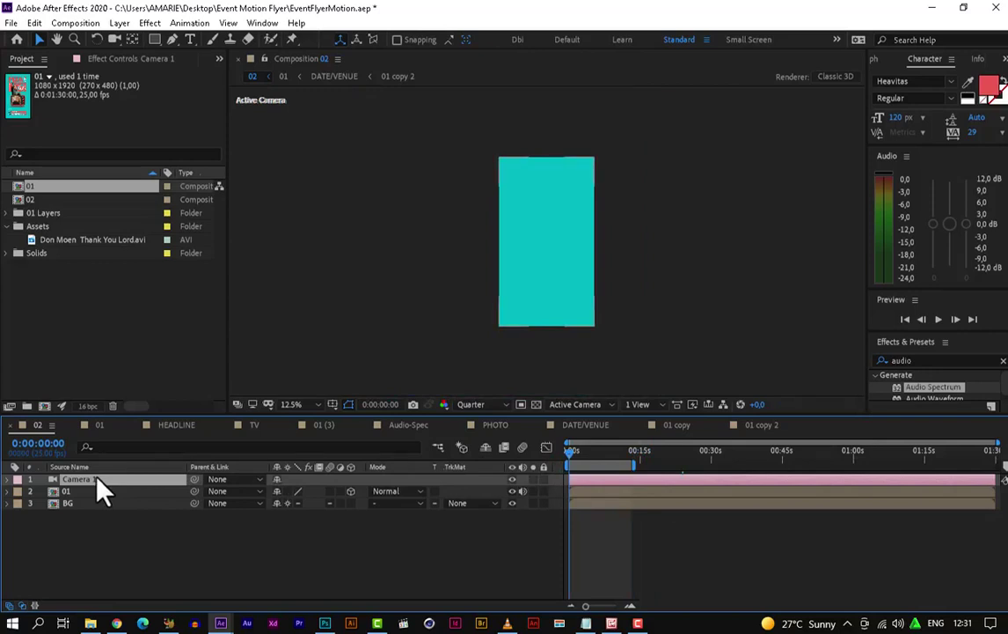
- Select BG, then the 01 layer, then Camera 1 in the layer stack
click(75, 505)
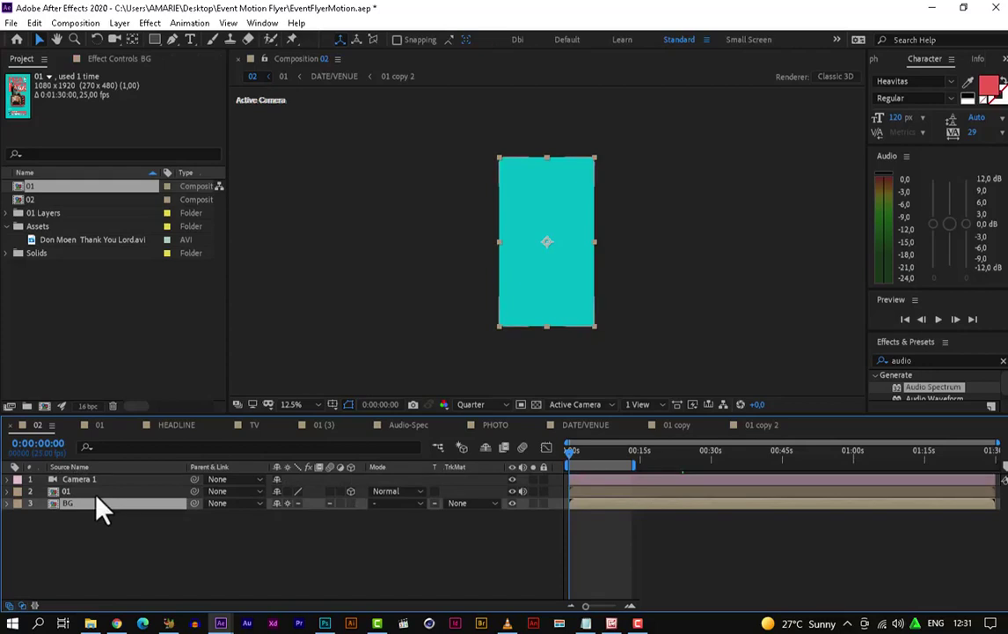
key(ctrl+Up)
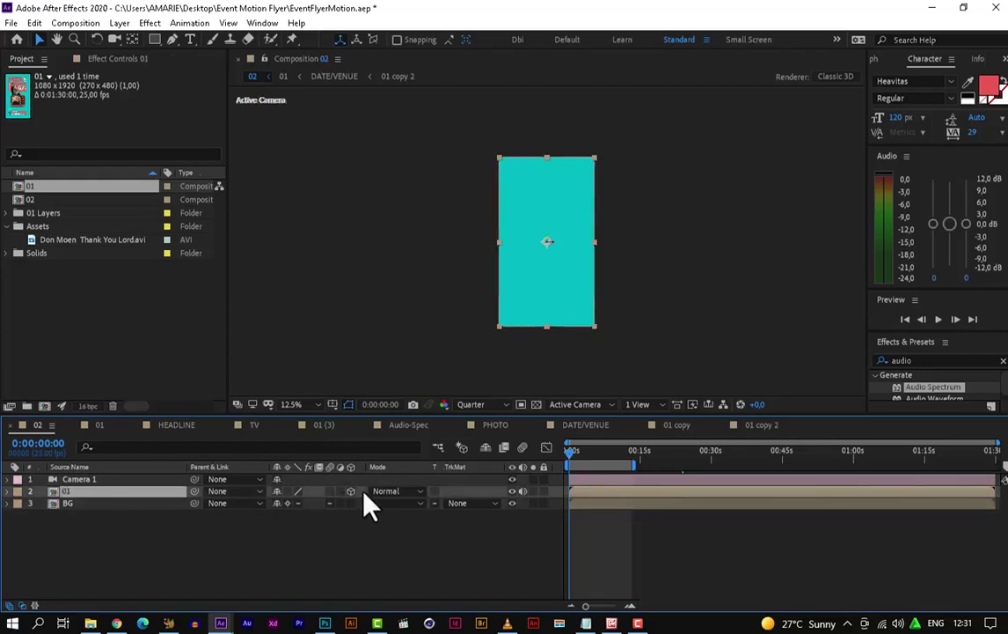
click(91, 479)
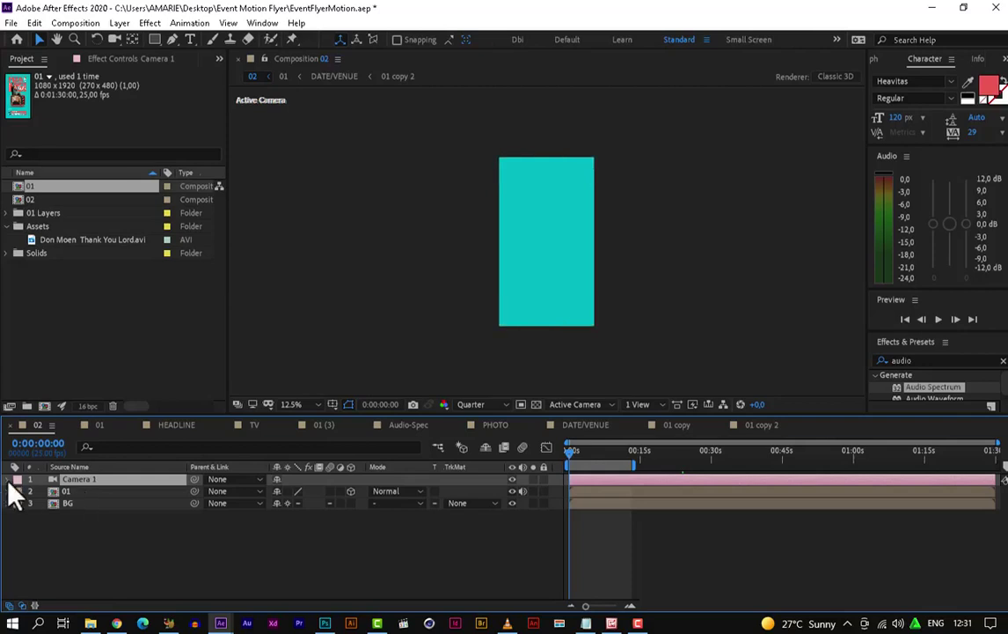
- Set starting keyframes on Camera 1's Point of Interest, Position, Orientation and X/Y/Z Rotation
click(8, 480)
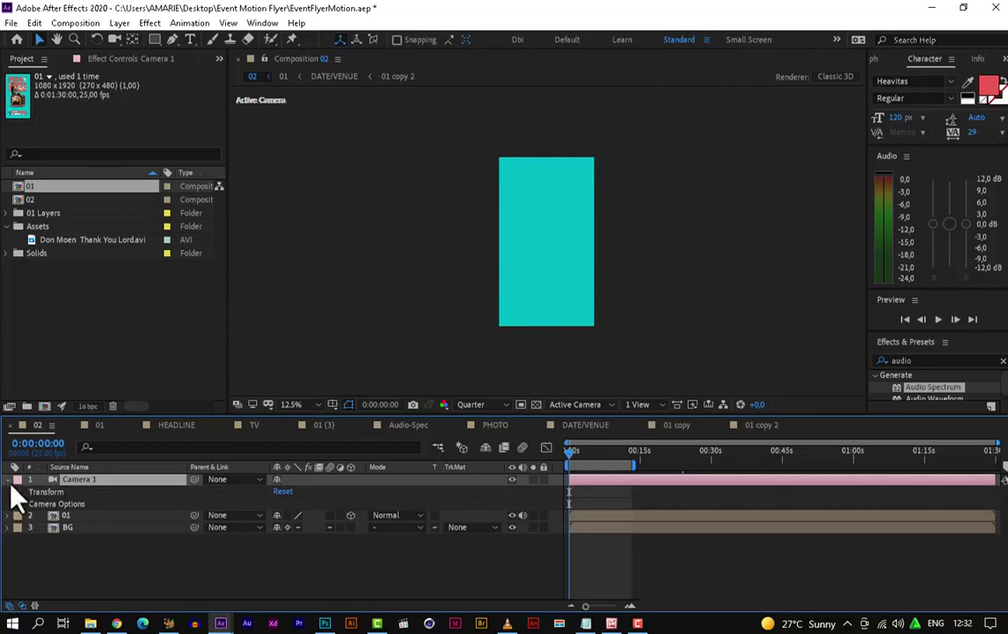
click(18, 495)
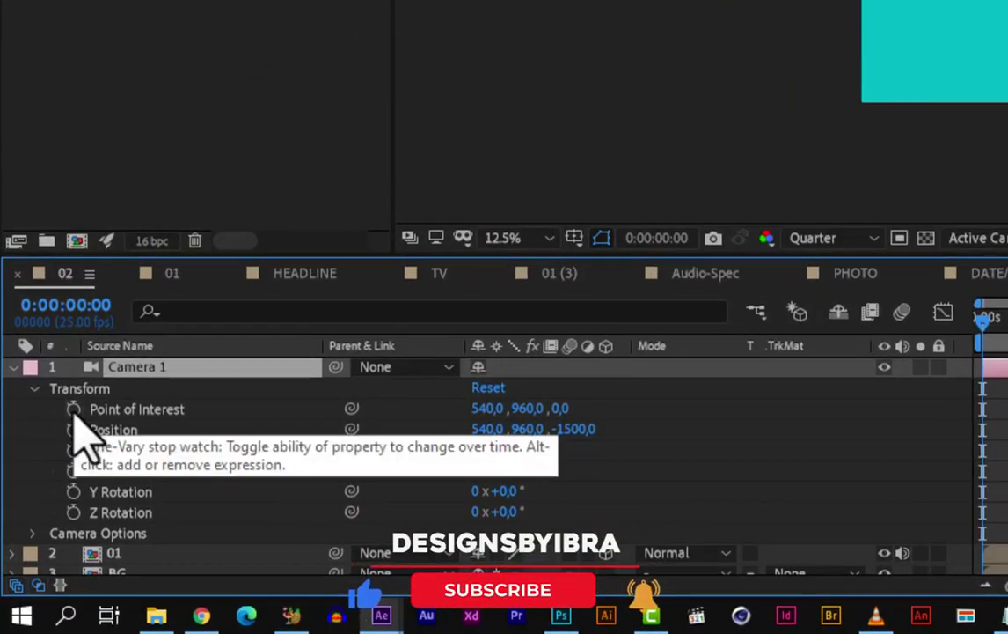
click(73, 409)
click(73, 429)
click(73, 449)
click(73, 470)
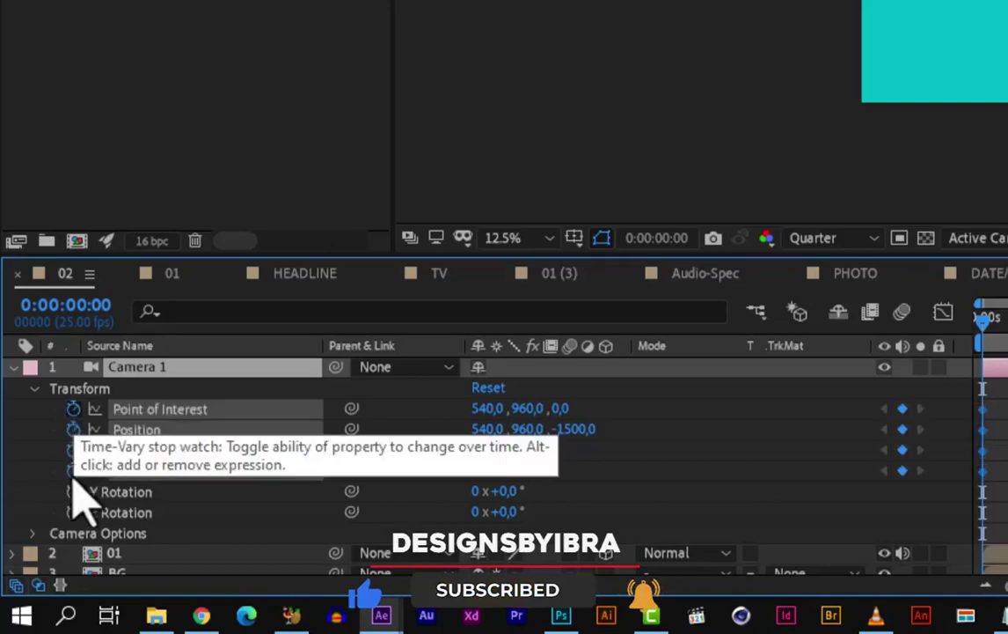
click(73, 491)
click(73, 511)
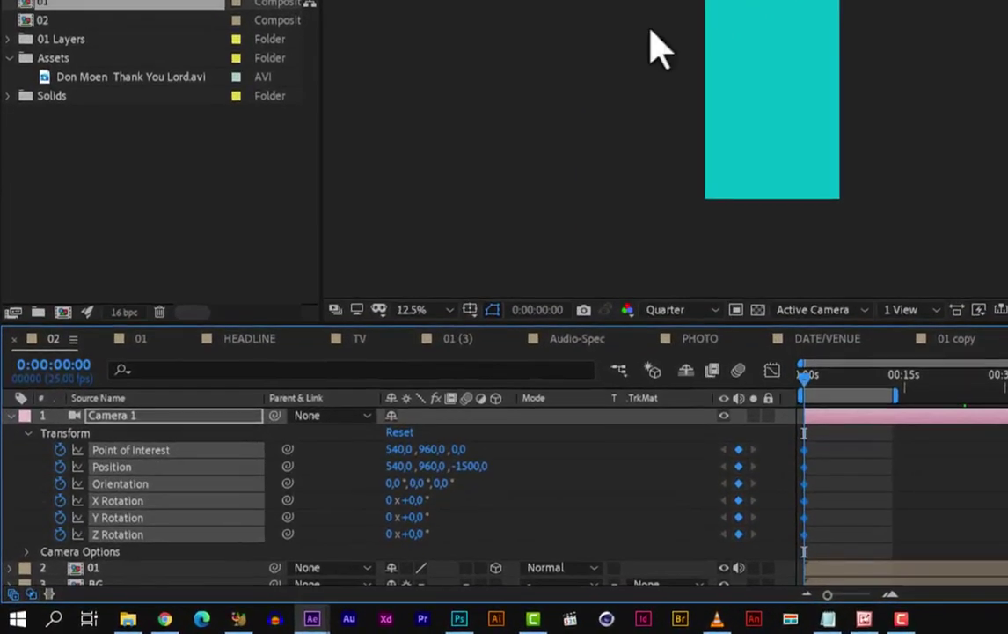
- Move the current time to 0:00:01:05 by entering 105, bringing MZA into view
click(79, 364)
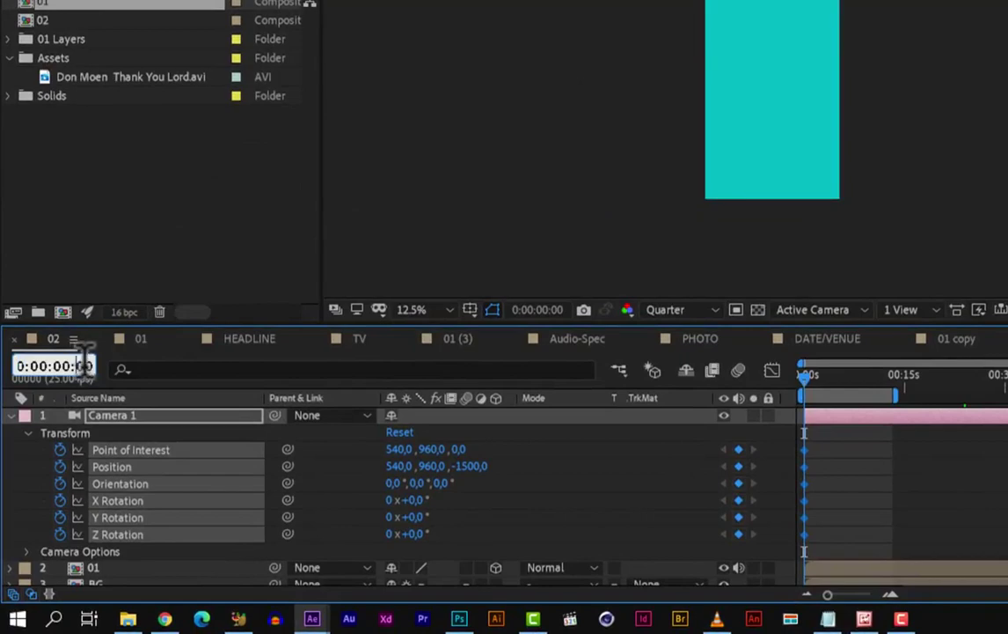
drag(75, 365, 93, 366)
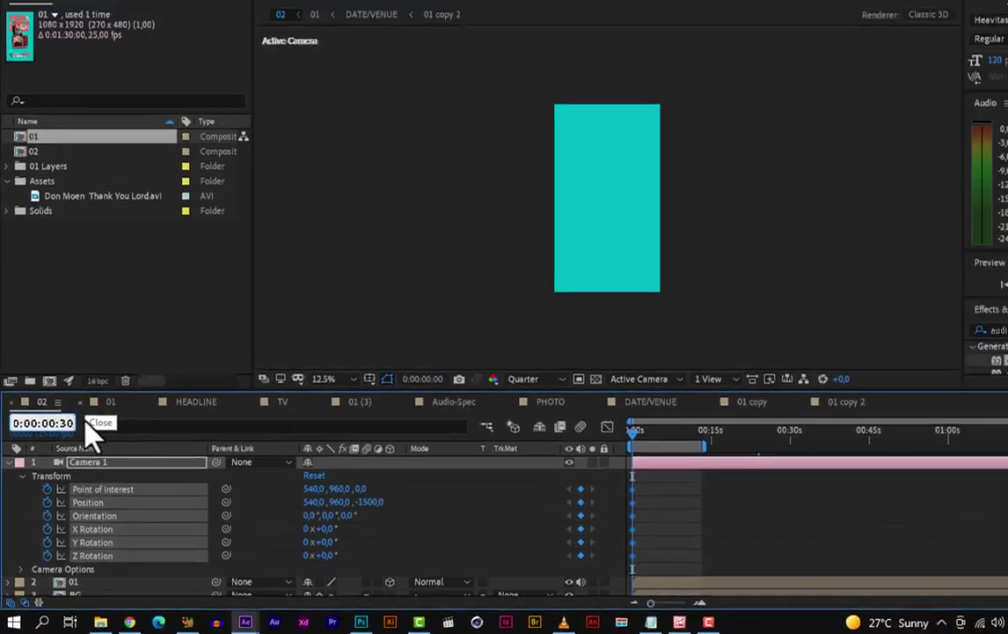
text(105)
key(Return)
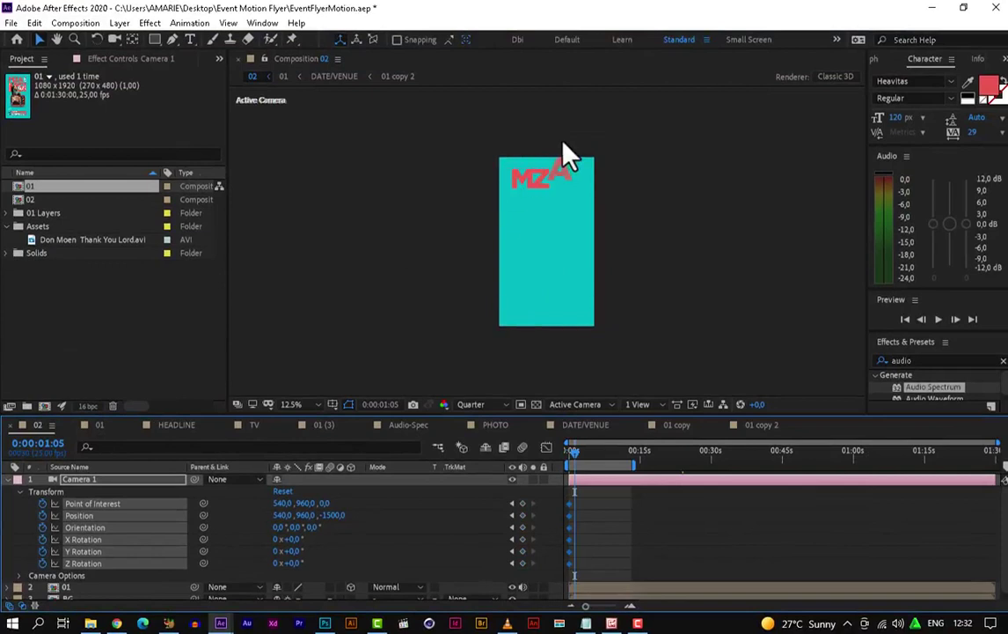
scroll(553, 153, up, 2)
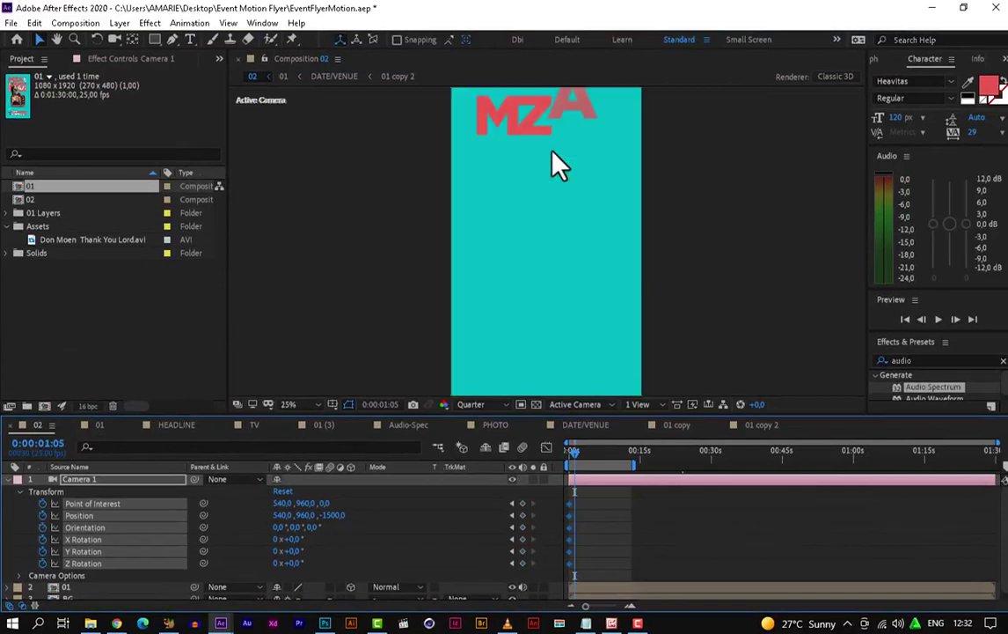
drag(559, 199, 553, 232)
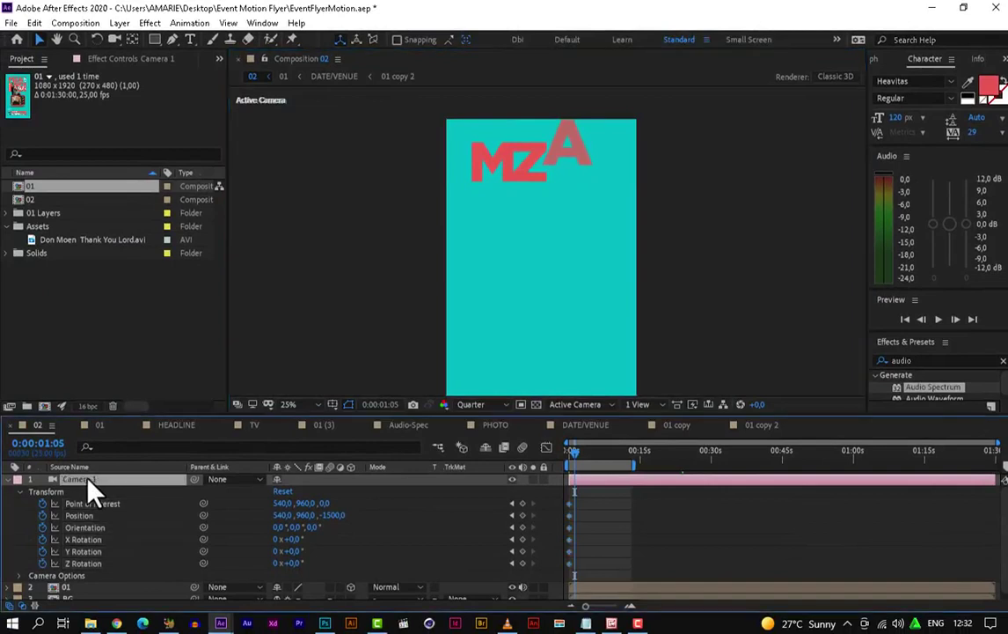
- Finish editing the camera layer name and switch to the Unified Camera Tool
key(Return)
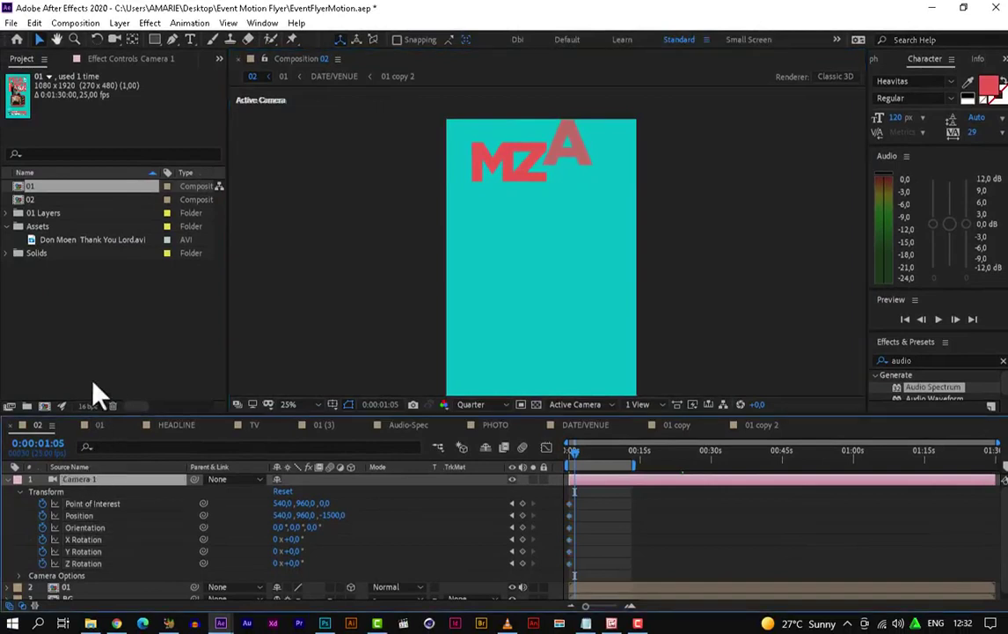
click(114, 40)
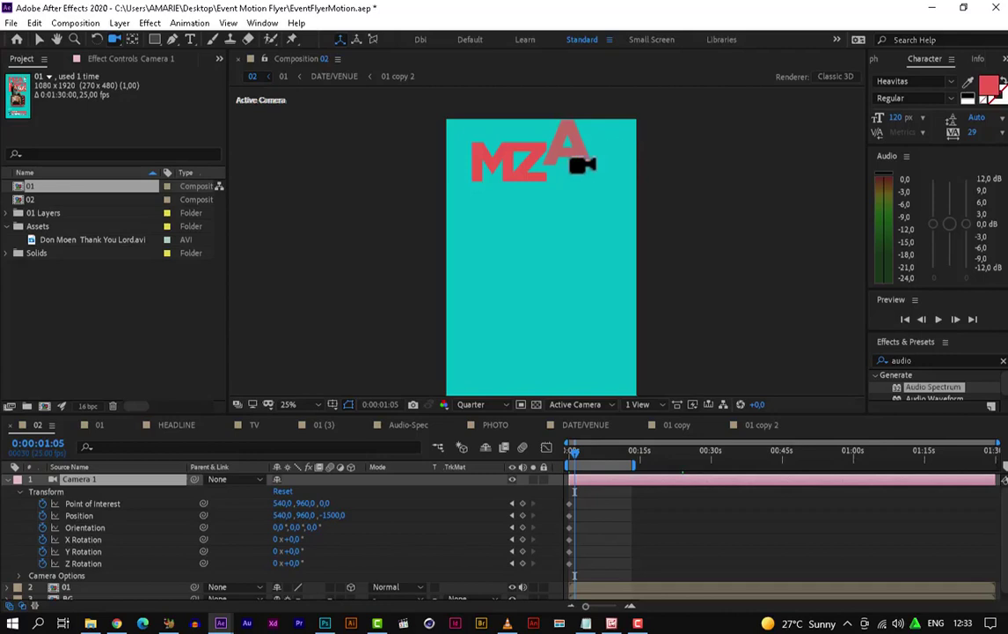
- Orbit Camera 1 at 0:00:01:05 to Position 68.6,1015,-1425, tilting MZA in perspective
click(113, 38)
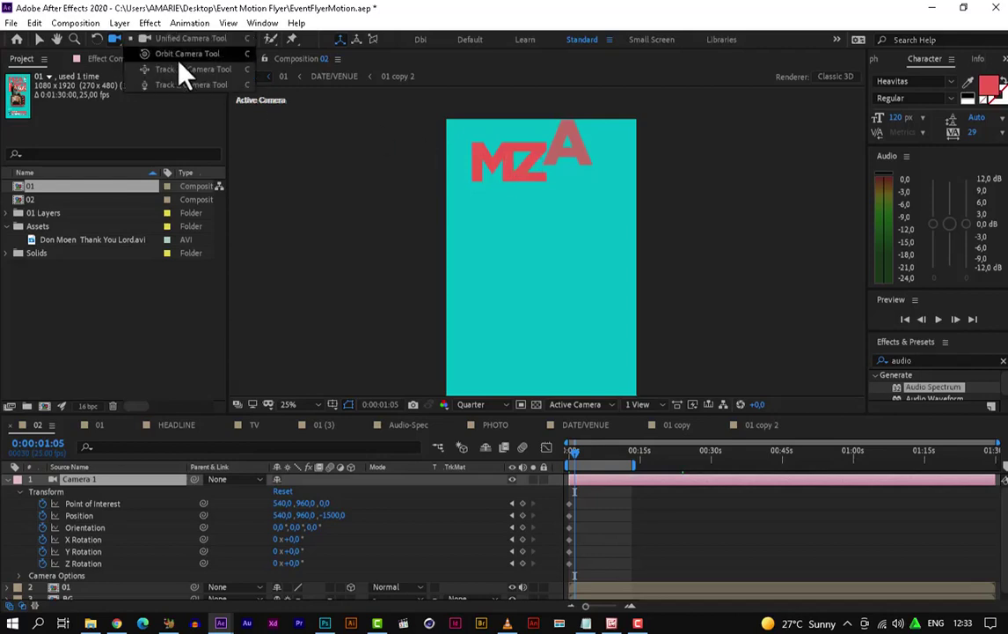
click(180, 60)
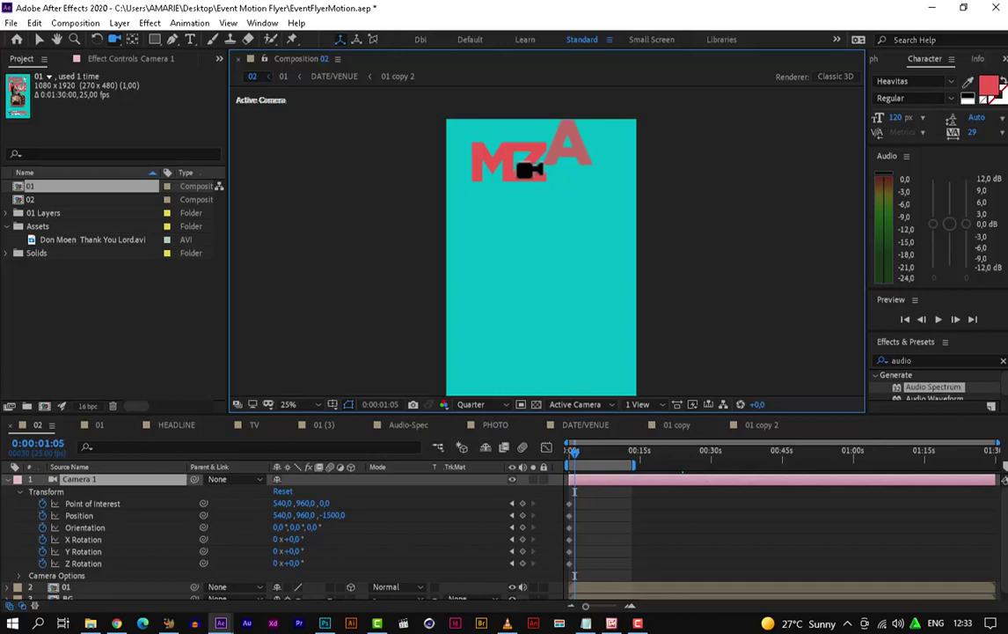
mouse_move(529, 170)
mouse_down()
mouse_move(515, 168)
mouse_move(545, 178)
mouse_move(514, 163)
mouse_move(540, 168)
mouse_up()
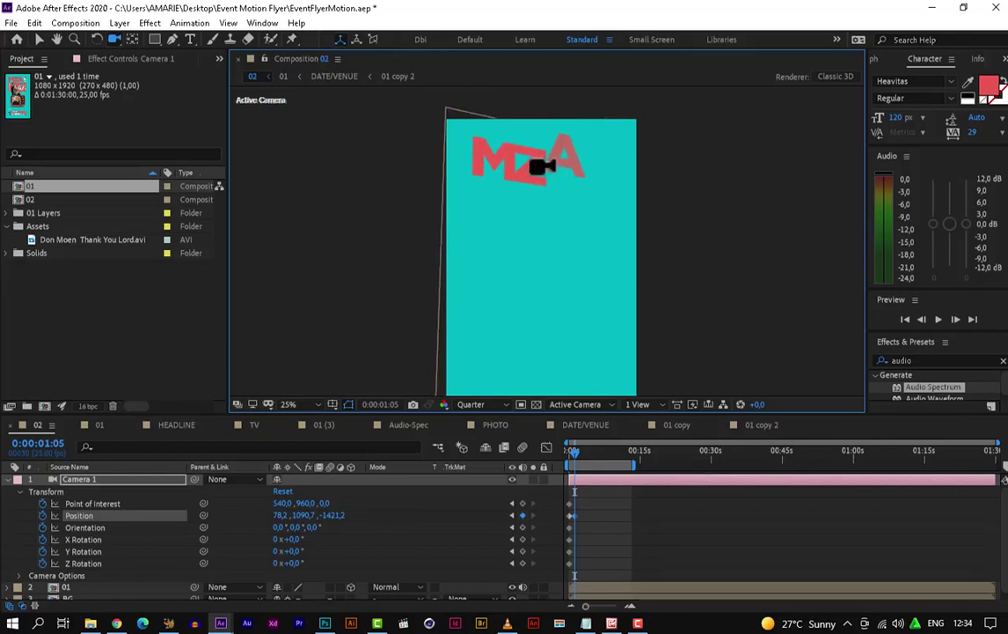
drag(543, 166, 540, 167)
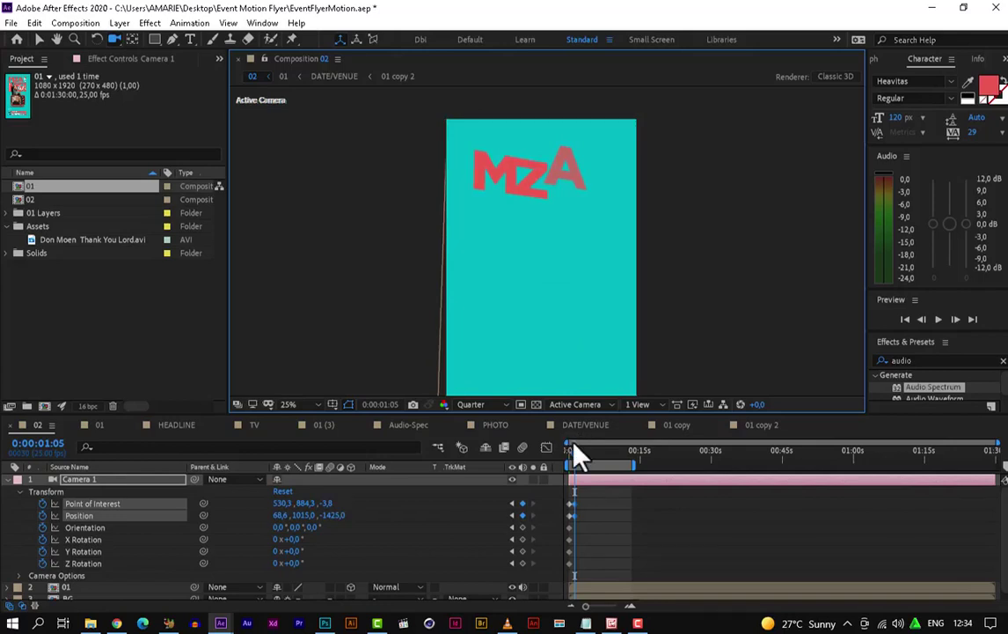
- Move the current time to 0:00:02:05 by entering frame count 30
click(56, 443)
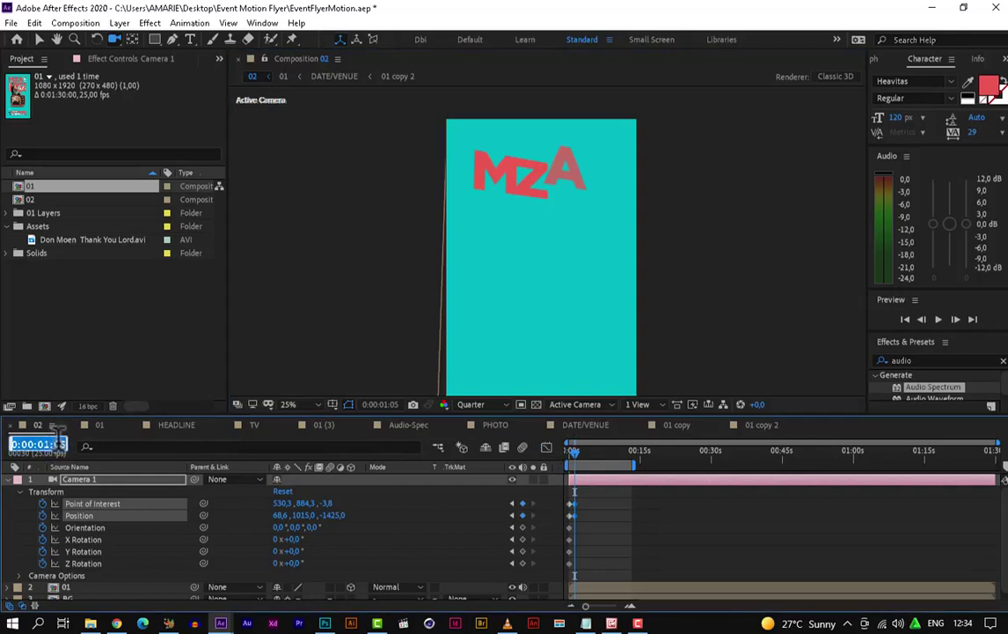
click(56, 443)
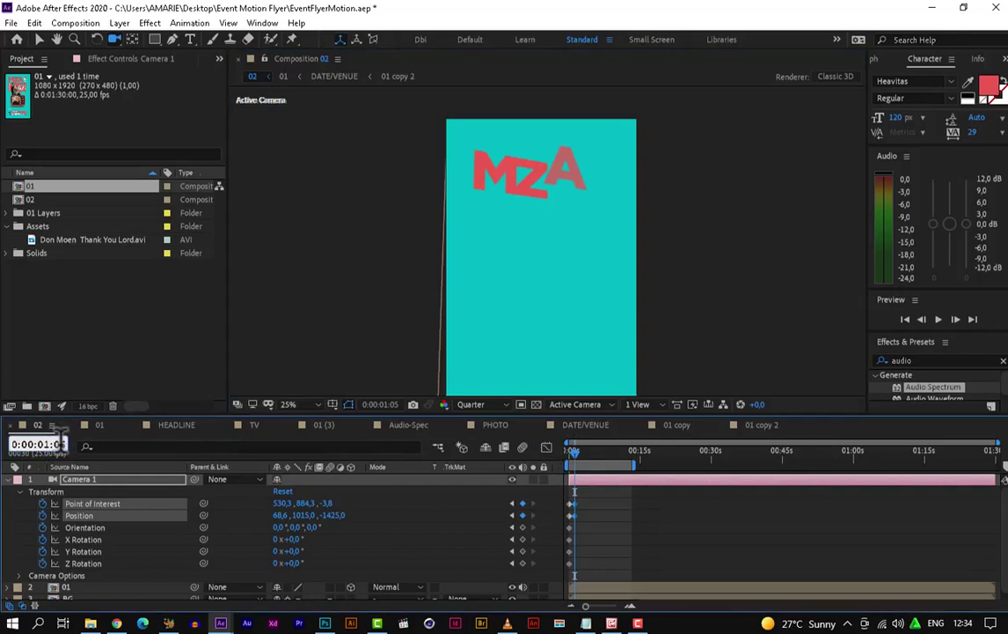
key(BackSpace)
text(3)
text(0)
key(Return)
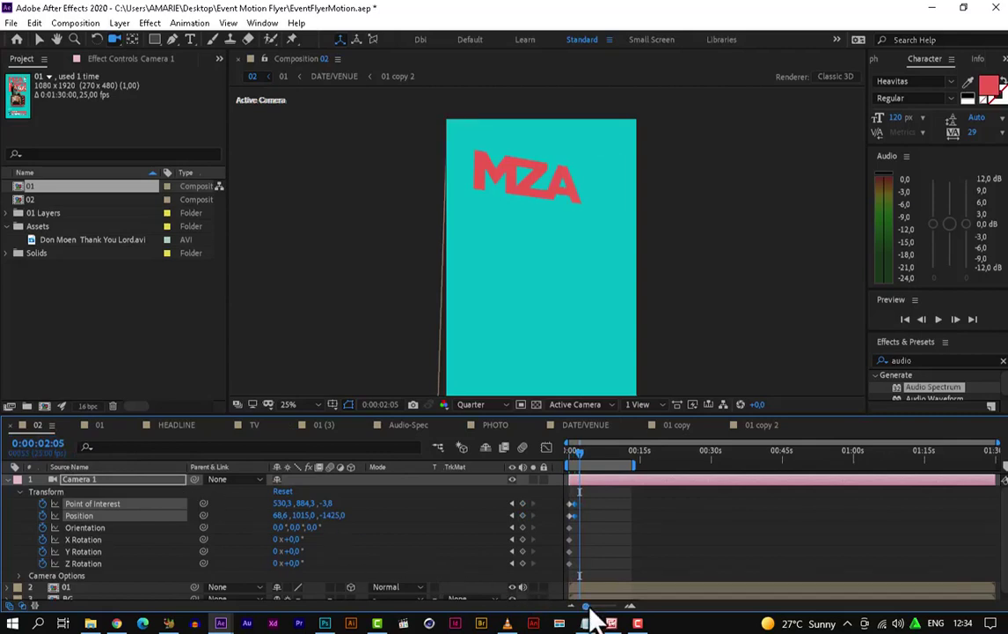
- Duplicate Camera 1's six starting keyframes at 0:00:02:05 and scrub the animation
drag(589, 610, 604, 611)
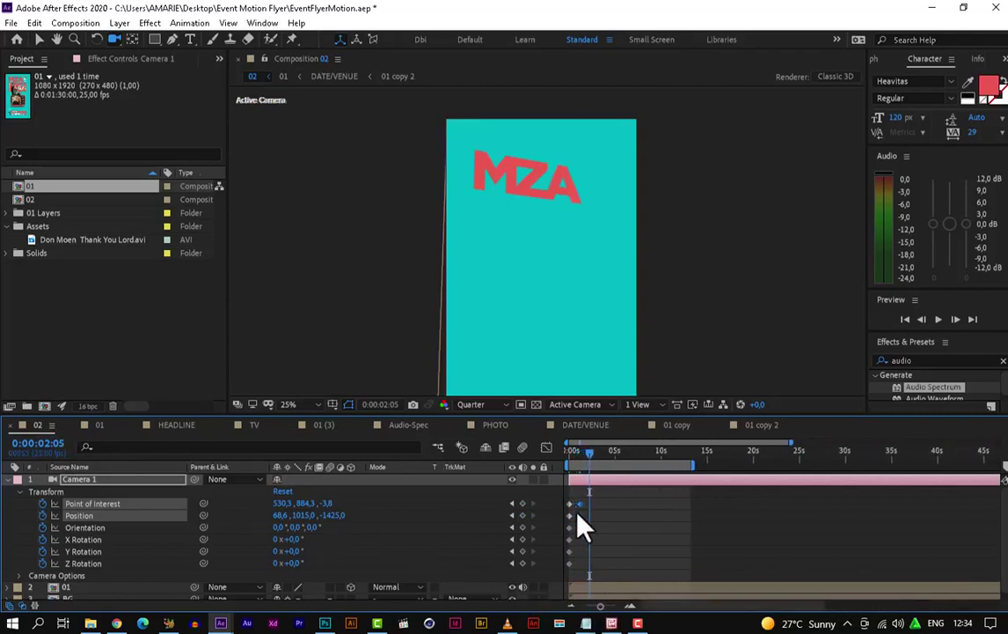
drag(569, 508, 573, 557)
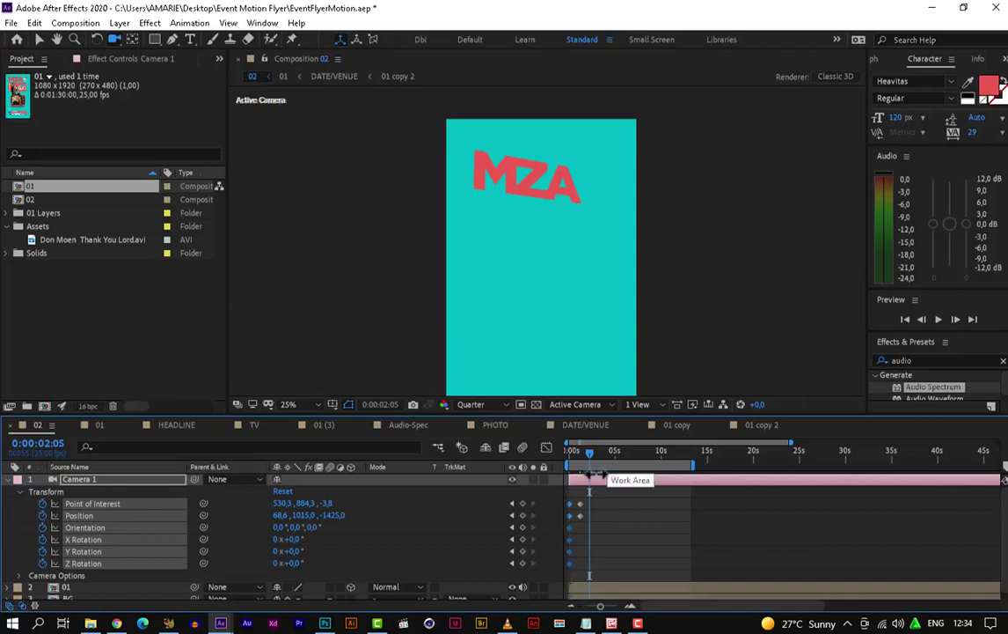
key(ctrl+v)
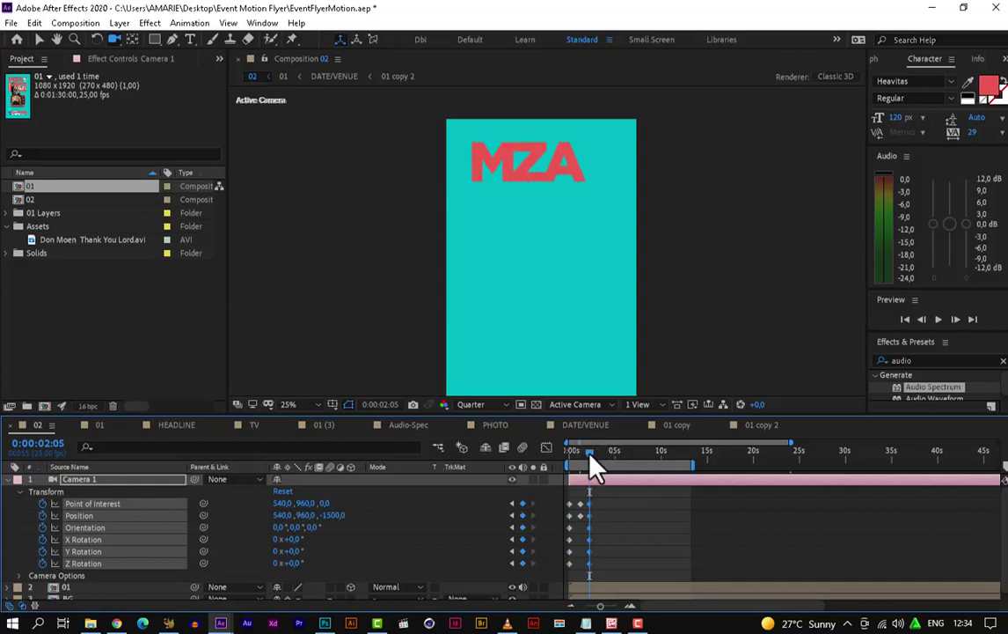
drag(590, 454, 514, 467)
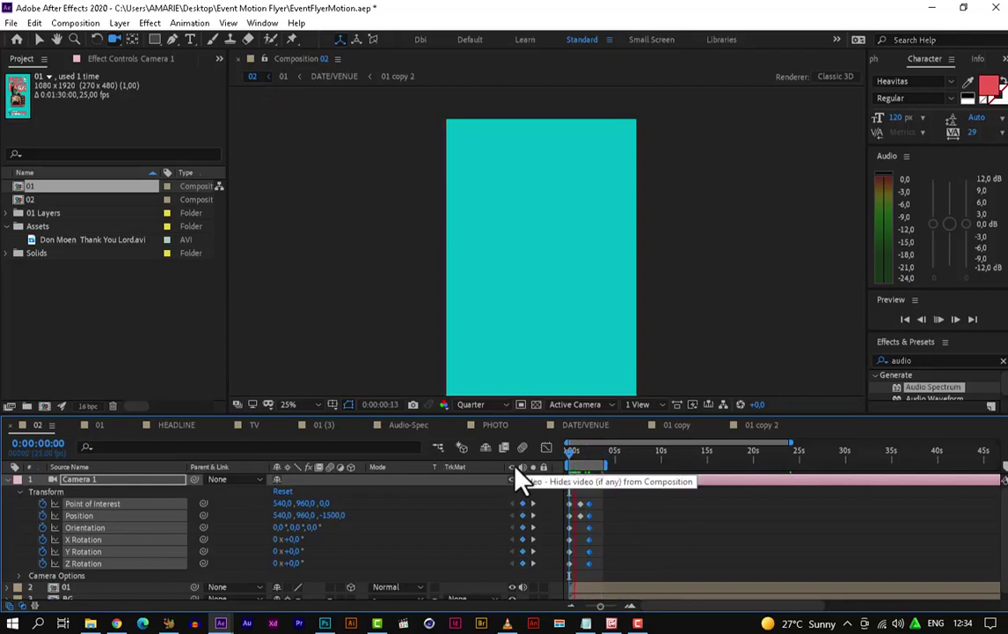
- Preview the camera move, stopping at 0:00:02:13, then purge all memory and disk cache
key(space)
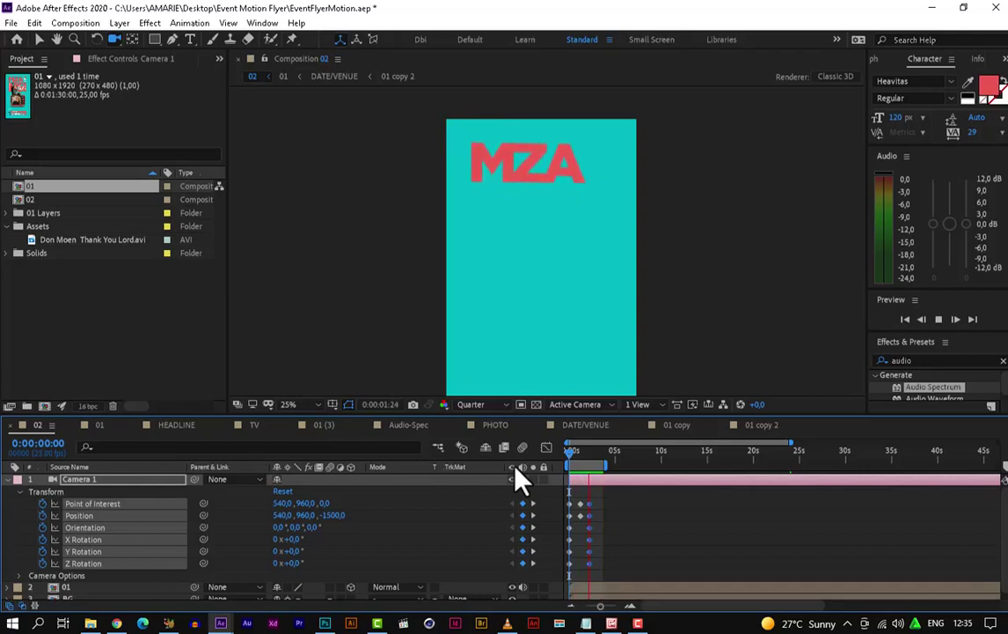
key(space)
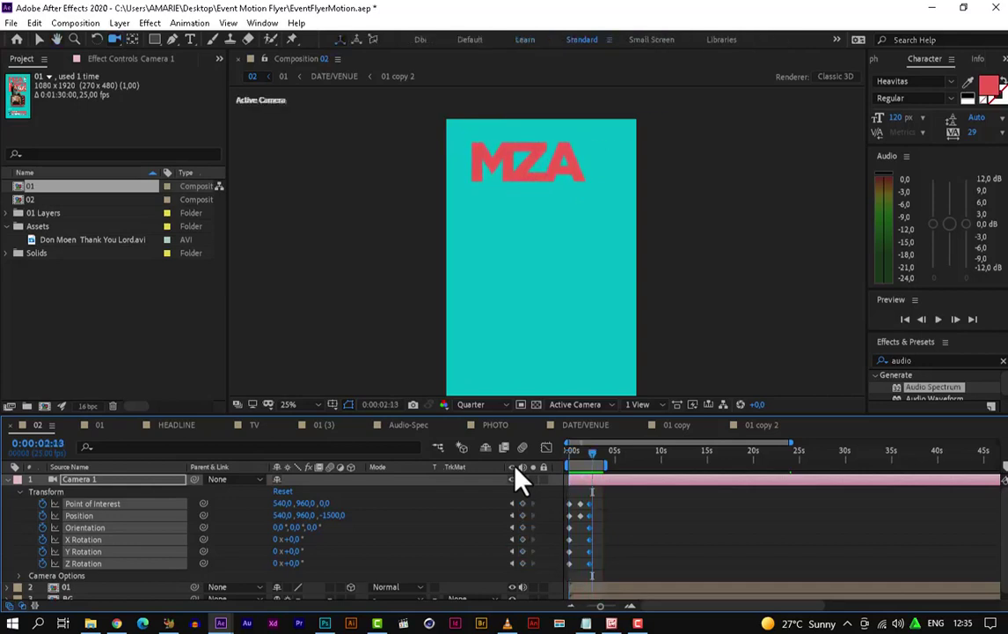
click(35, 23)
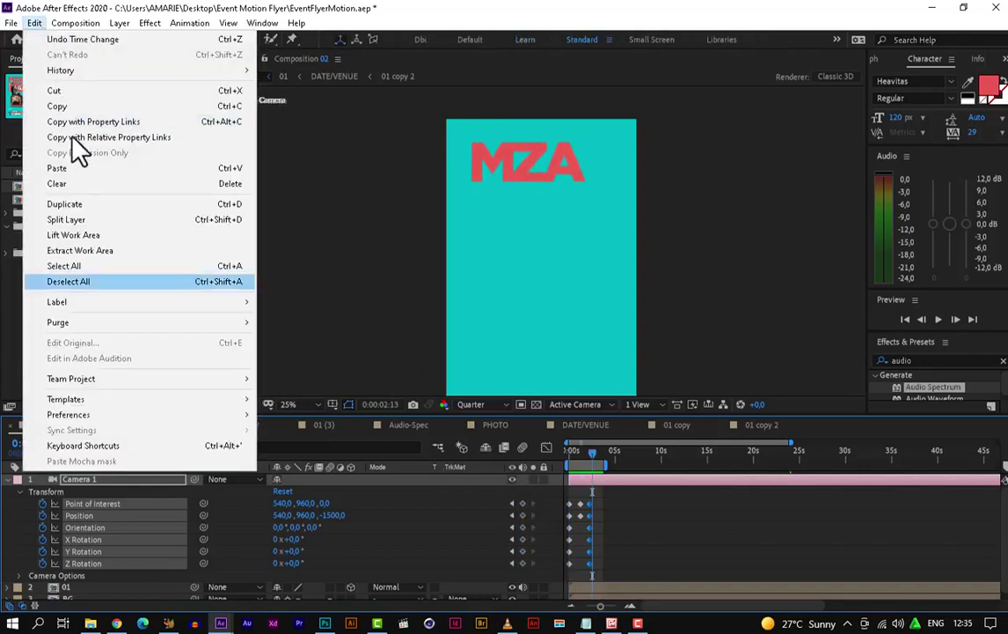
mouse_move(176, 326)
click(287, 322)
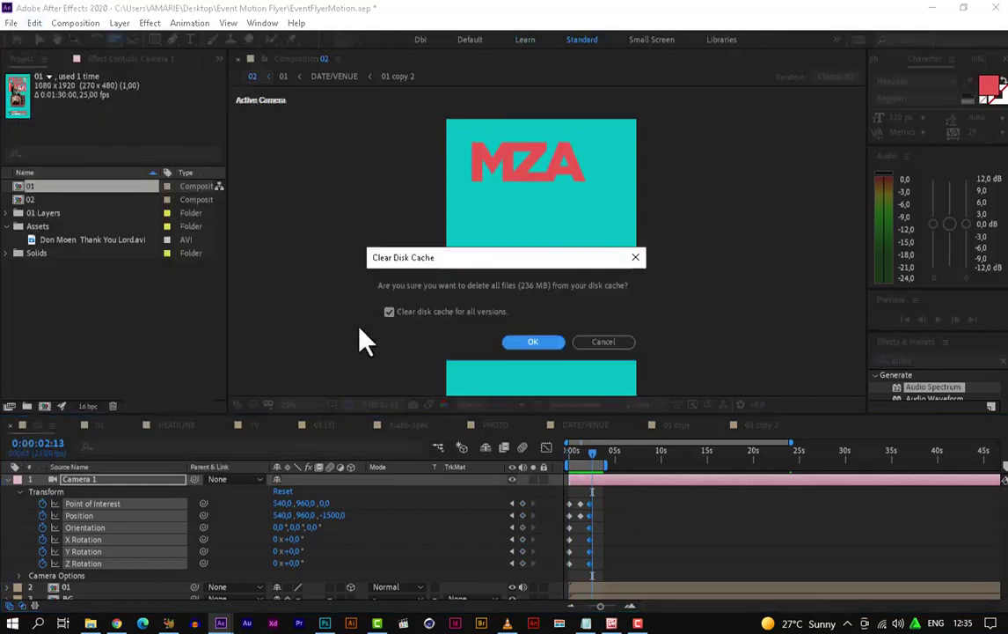
click(531, 345)
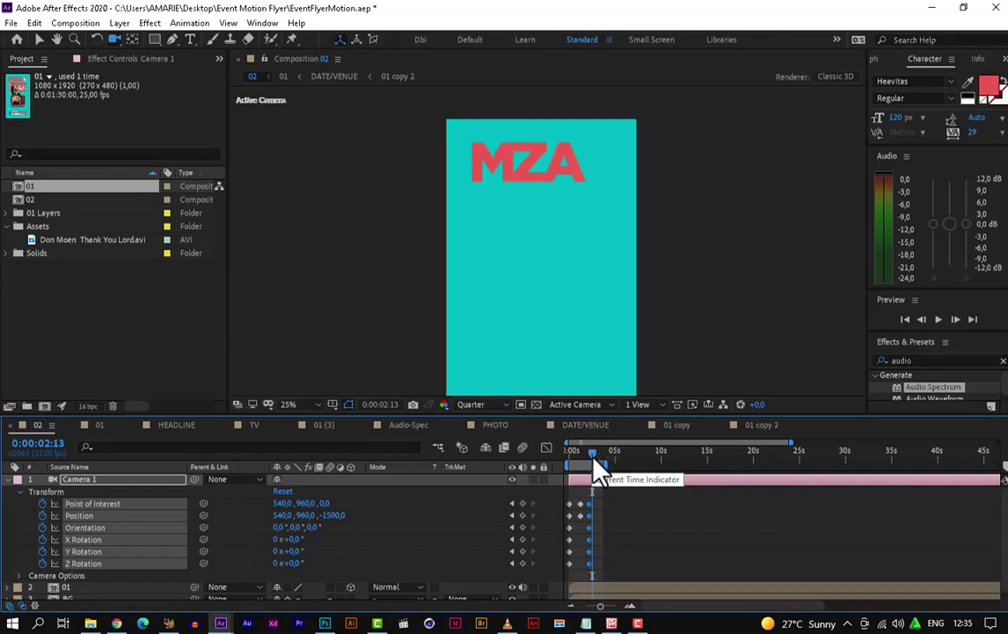
- Play from 0:00:02:05, pan the view, activate the Unified Camera tool with C, zoom to 12.5%
drag(598, 458, 591, 460)
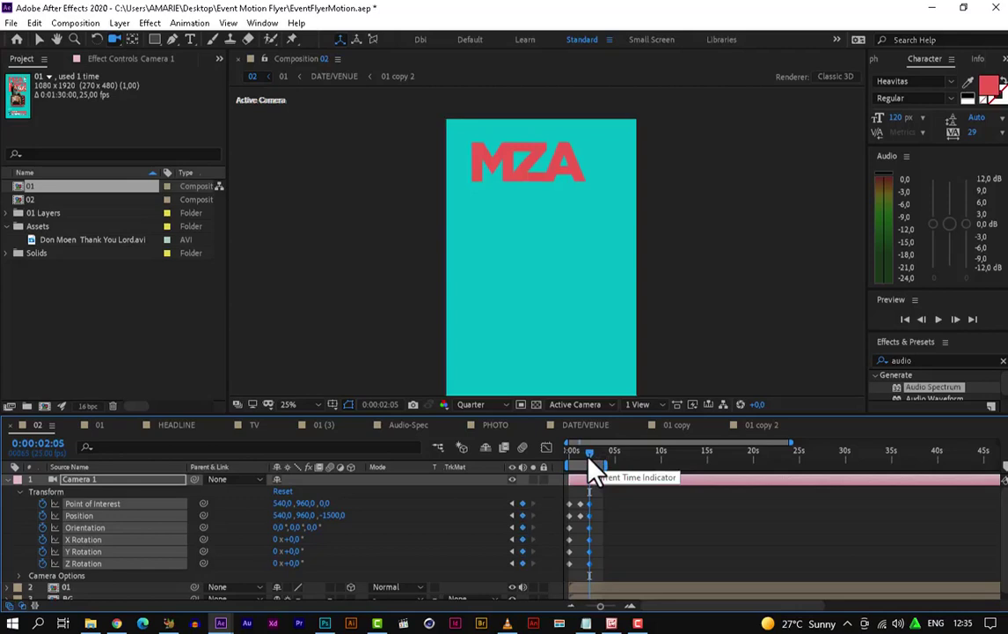
key(space)
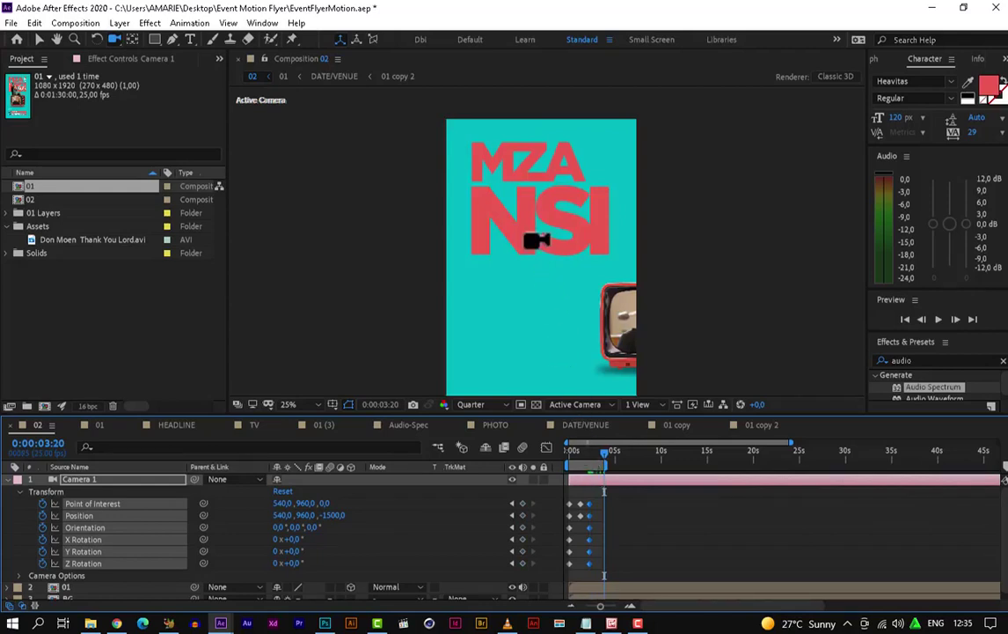
scroll(536, 241, down, 1)
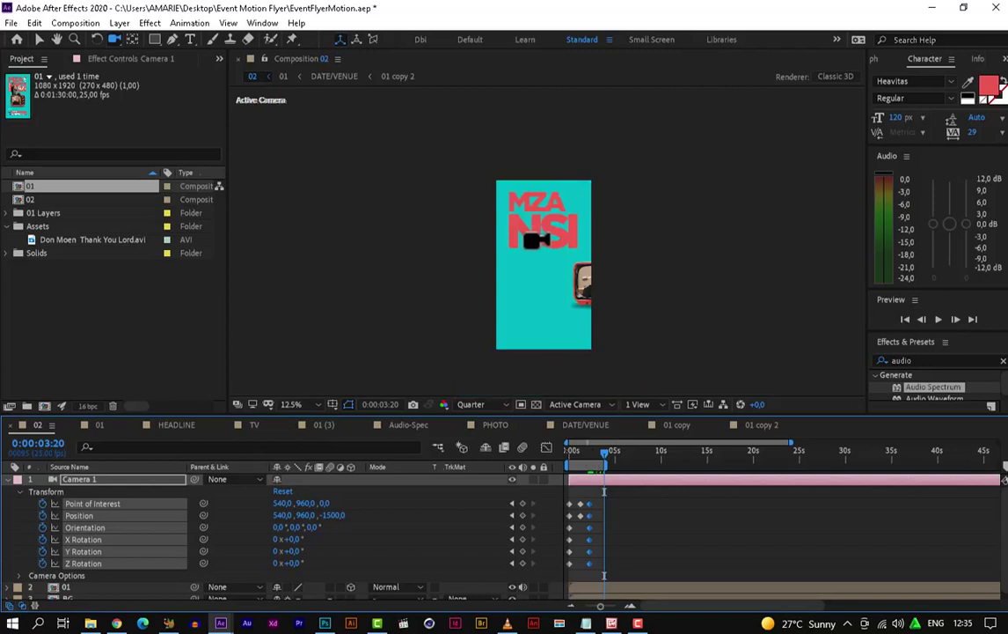
scroll(536, 240, up, 1)
drag(498, 257, 560, 237)
key(c)
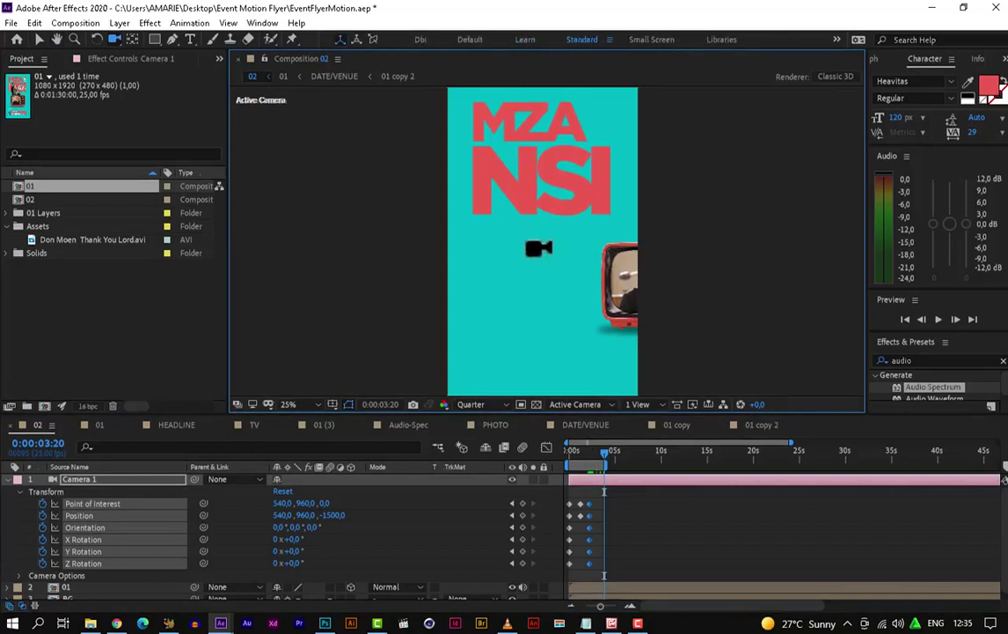
key(comma)
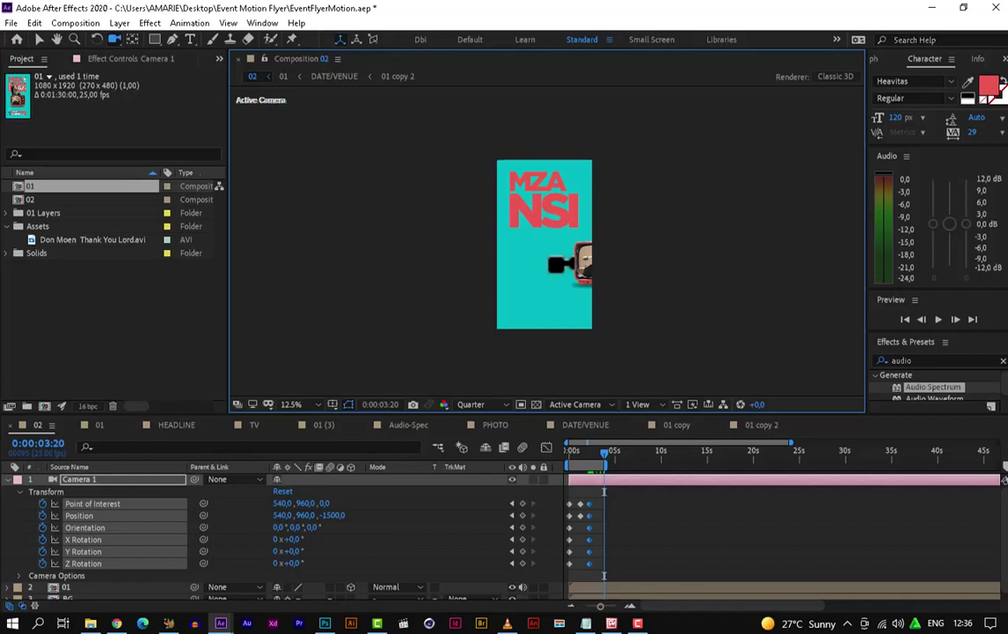
- Dolly Camera 1 onto the MZANSI title at 0:00:03:20 (Position 493.6,741.1,-1244), then scrub back
drag(505, 236, 489, 213)
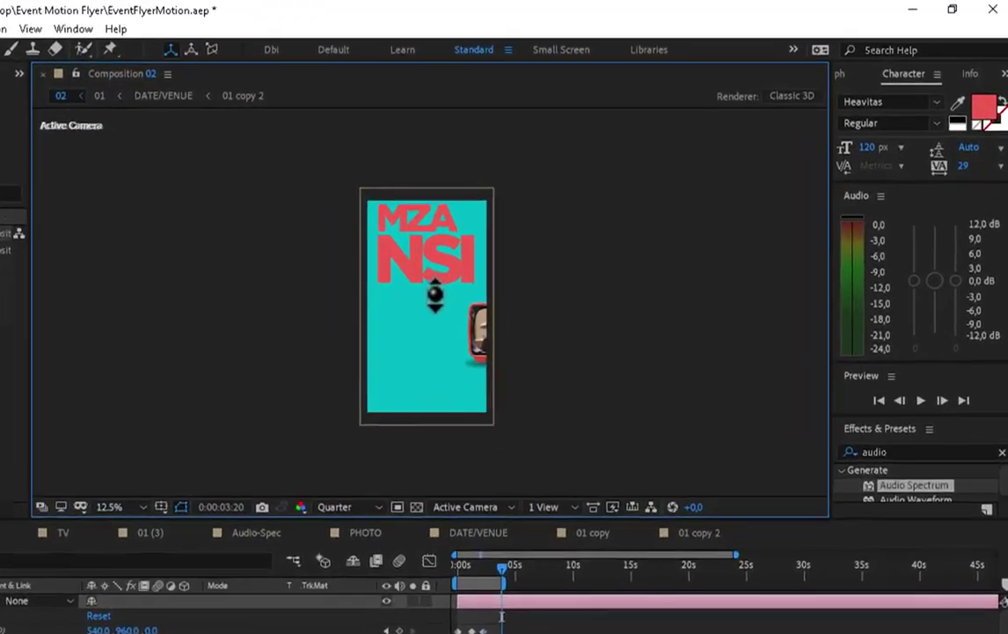
drag(365, 327, 364, 324)
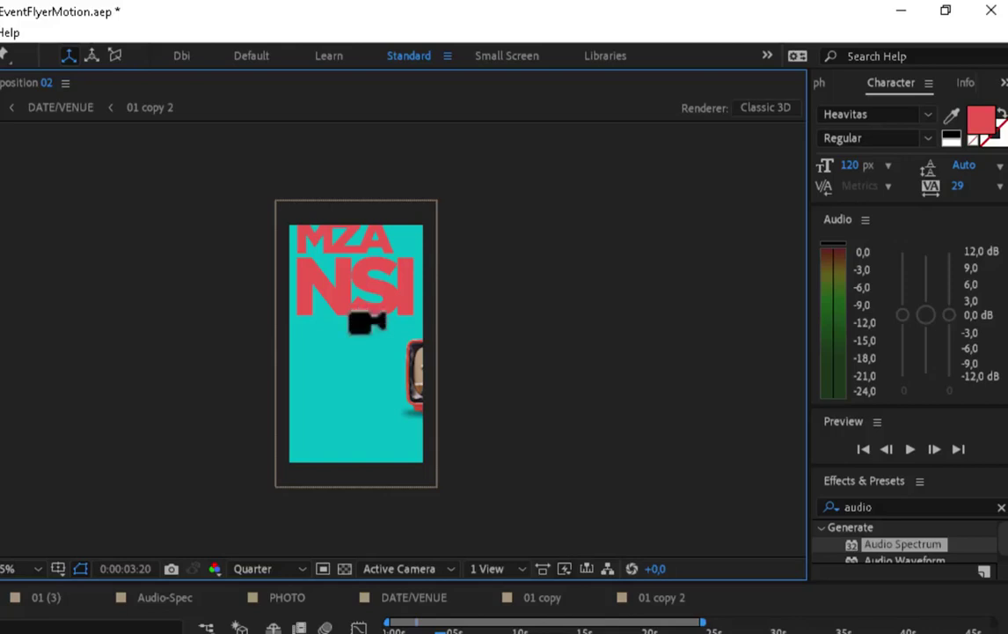
drag(365, 324, 364, 324)
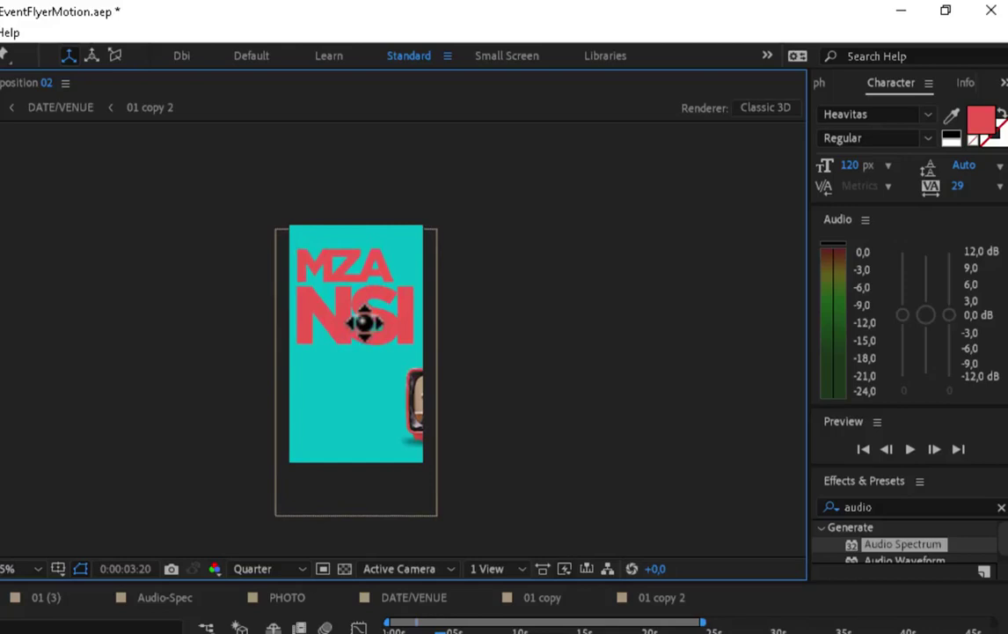
drag(365, 324, 366, 324)
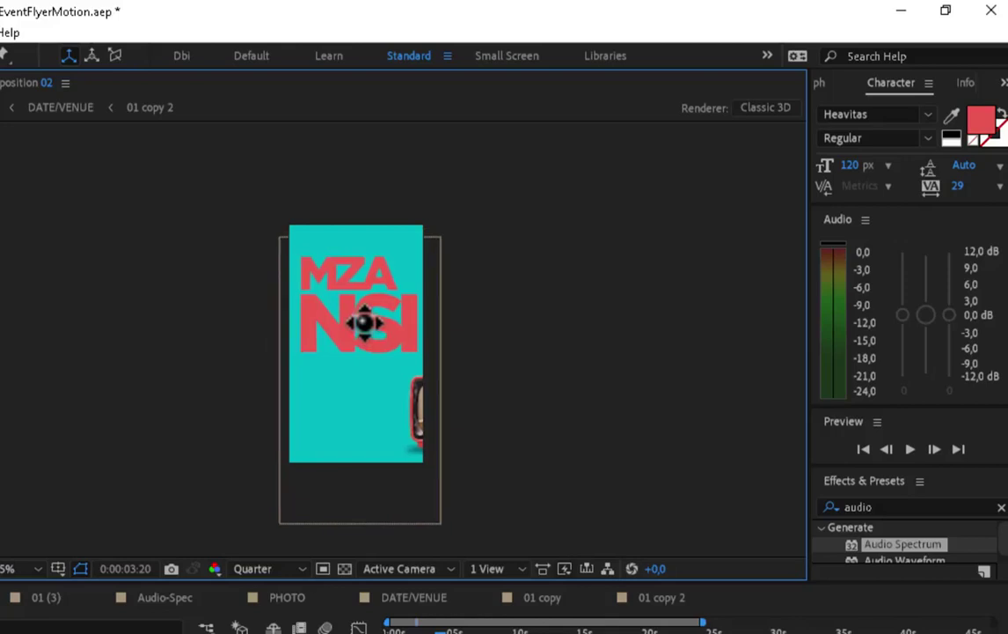
drag(366, 324, 365, 323)
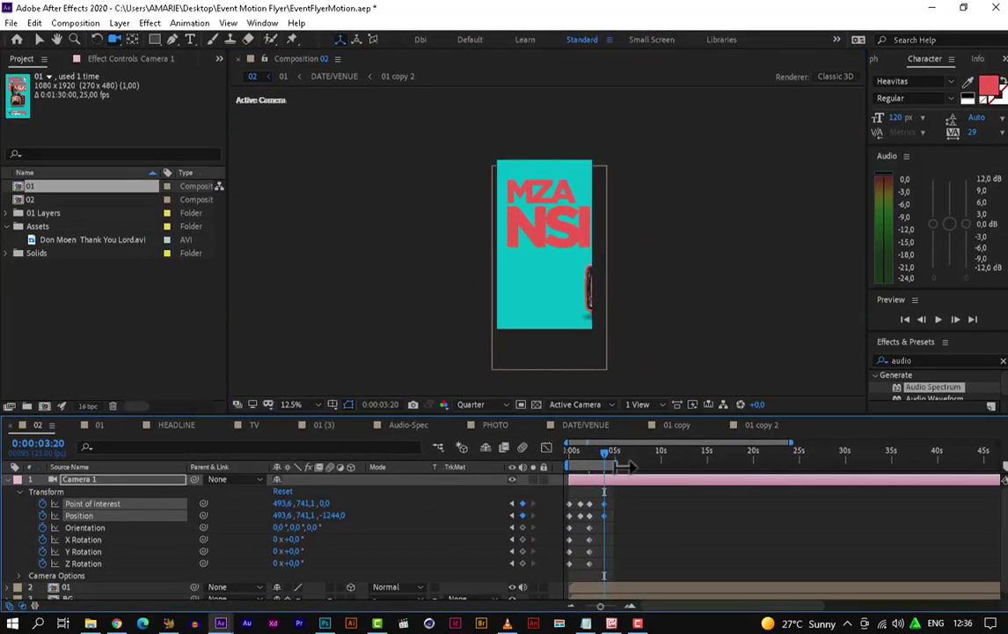
drag(603, 461, 570, 470)
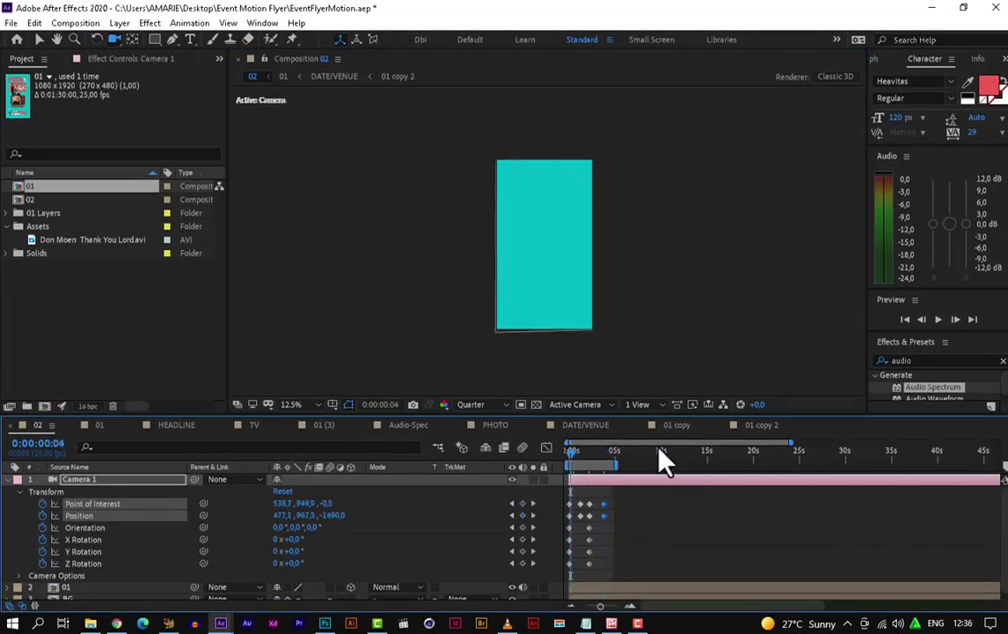
key(space)
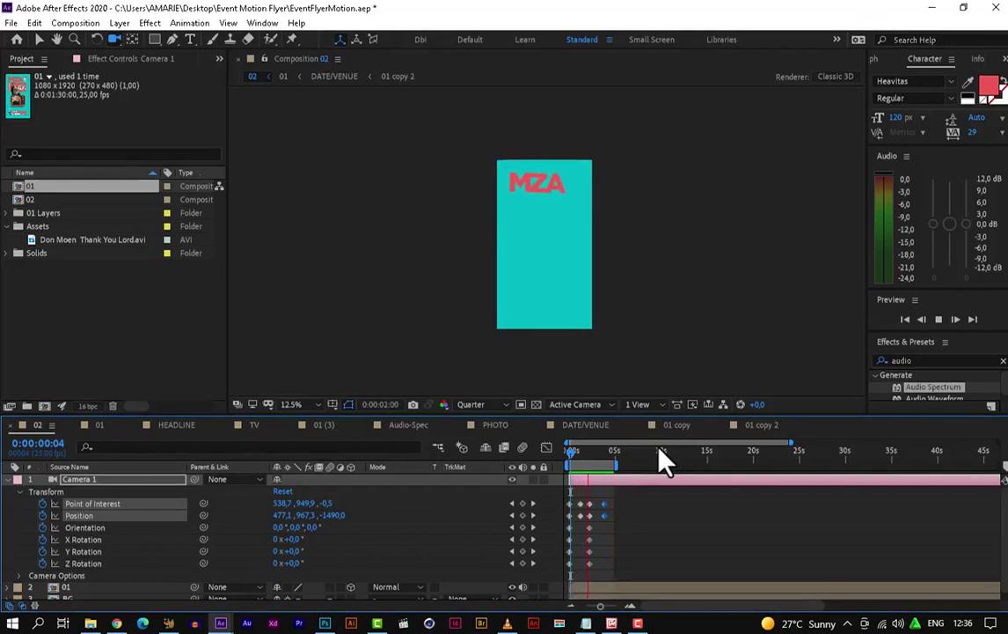
key(space)
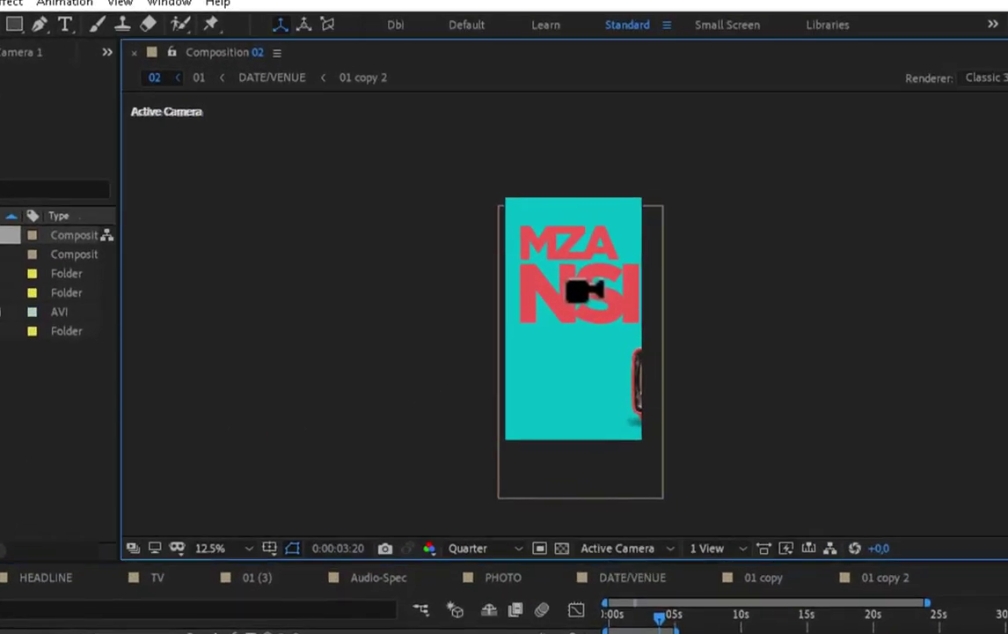
- Recentre the 3-second camera keyframe on the title at X 526.7 and play from frame 0
drag(578, 291, 581, 291)
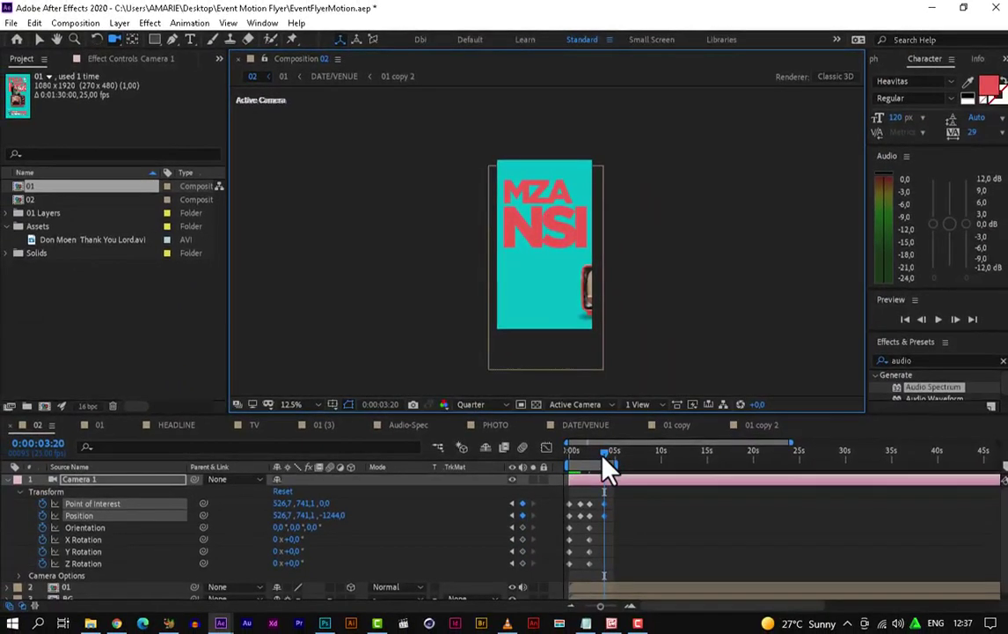
drag(604, 455, 573, 472)
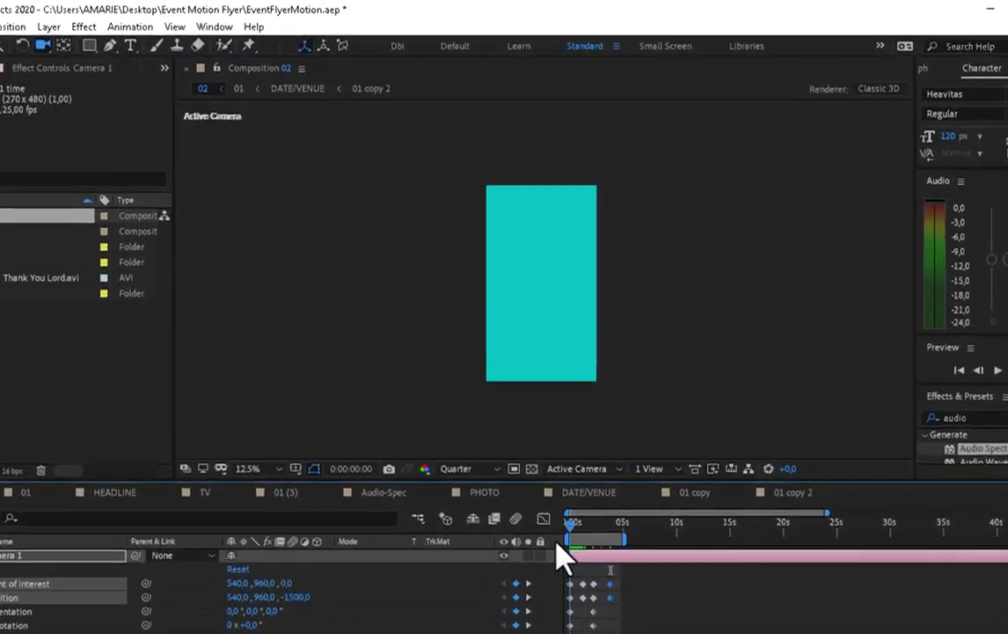
key(space)
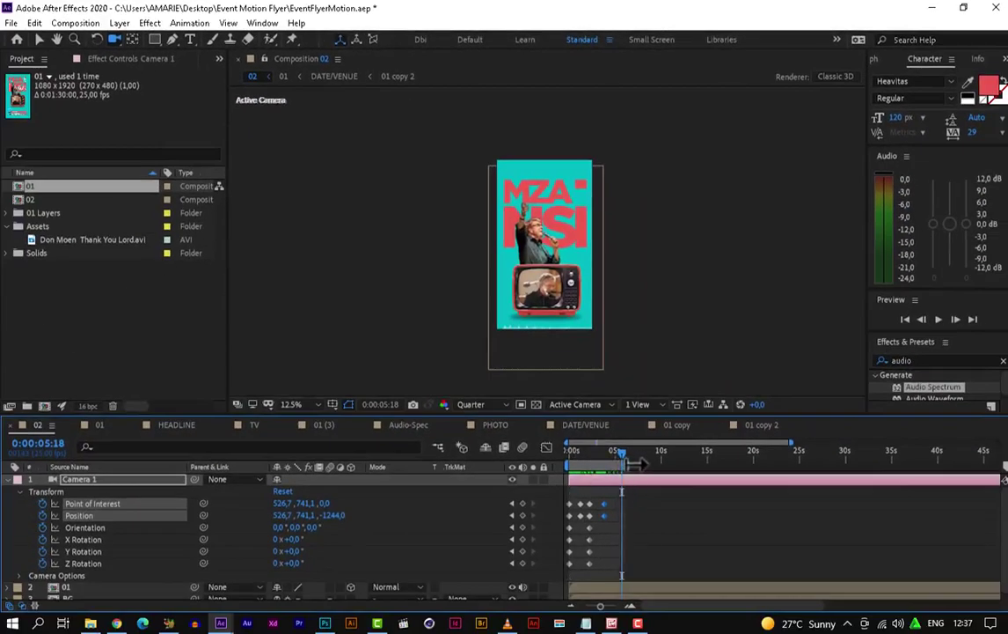
- Preview the camera animation again from the first frame, stopping at 0:00:05:23
drag(621, 464, 547, 466)
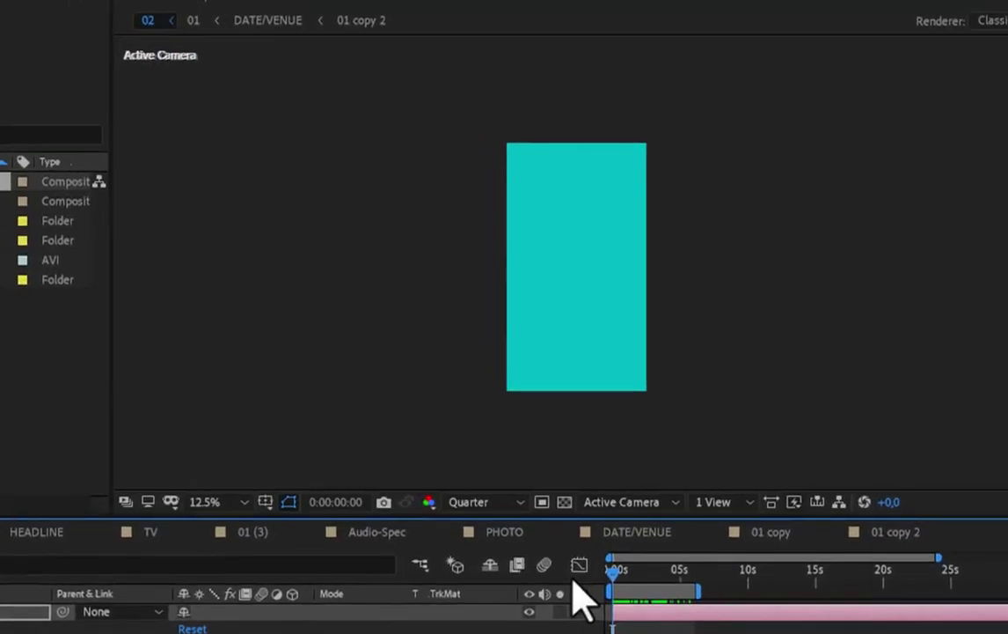
key(space)
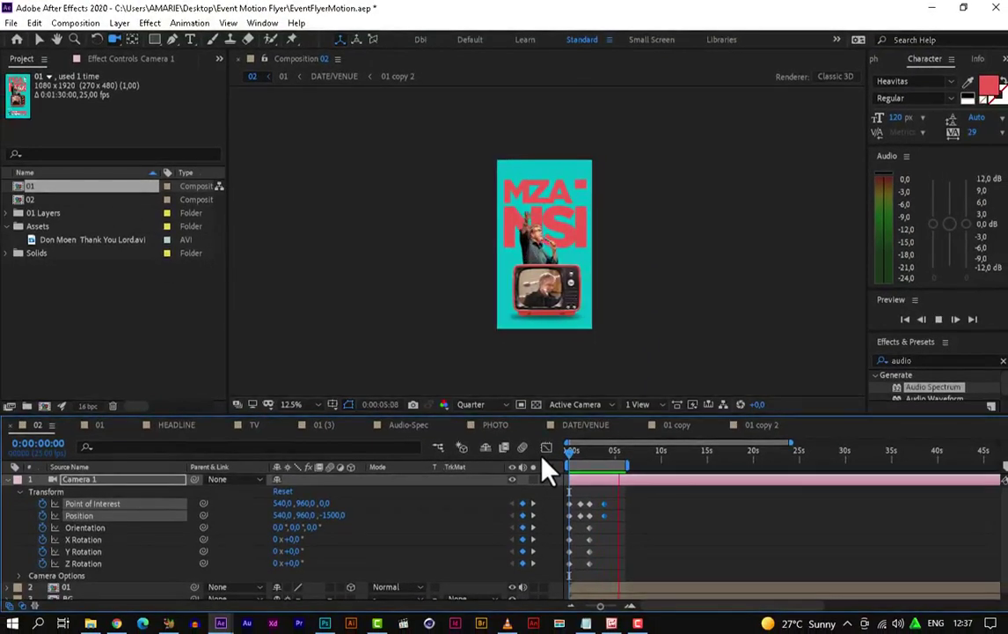
key(space)
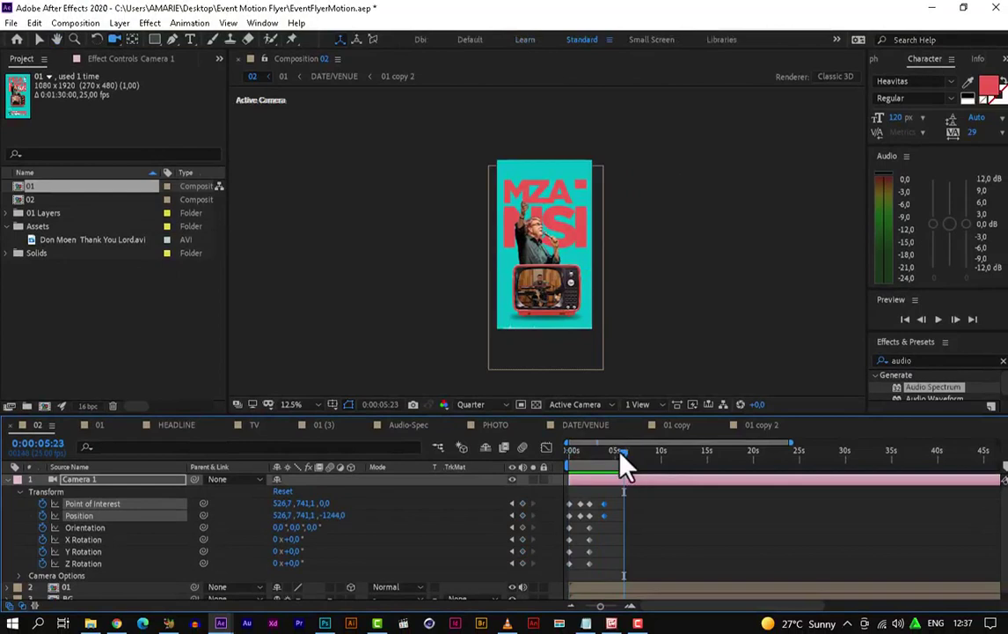
- Paste Camera 1's starting keyframes at 0:00:05:23, returning Position to 540,960,-1500 and Point of Interest to 540,960,0
click(597, 509)
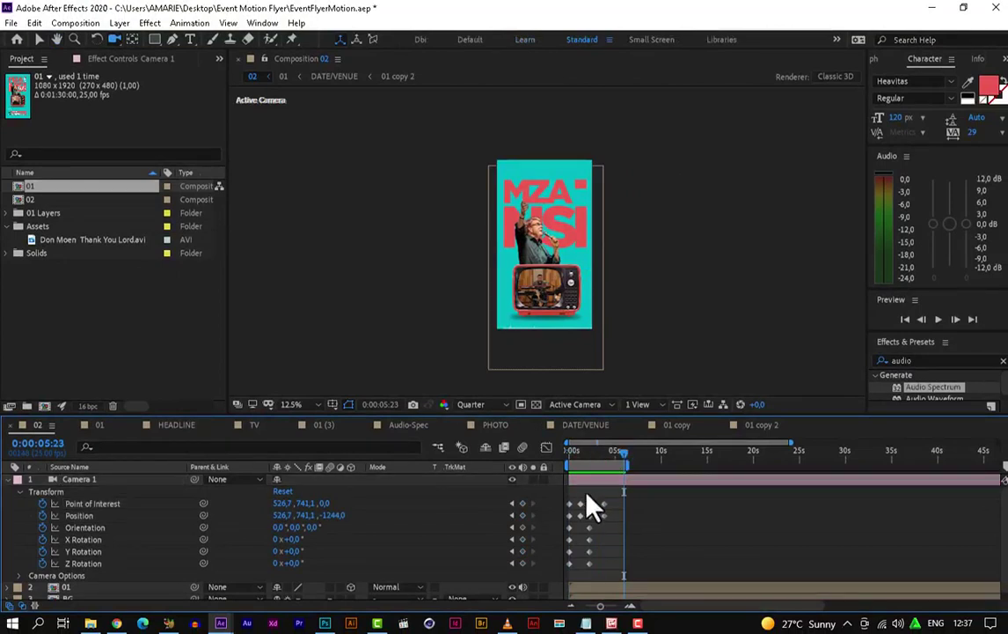
drag(570, 497, 565, 594)
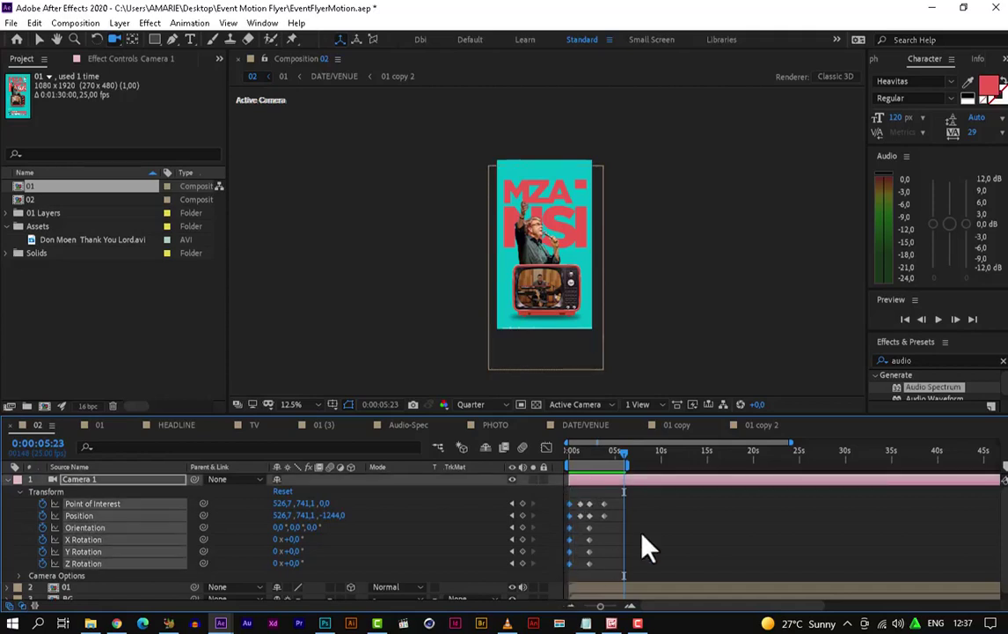
key(ctrl+v)
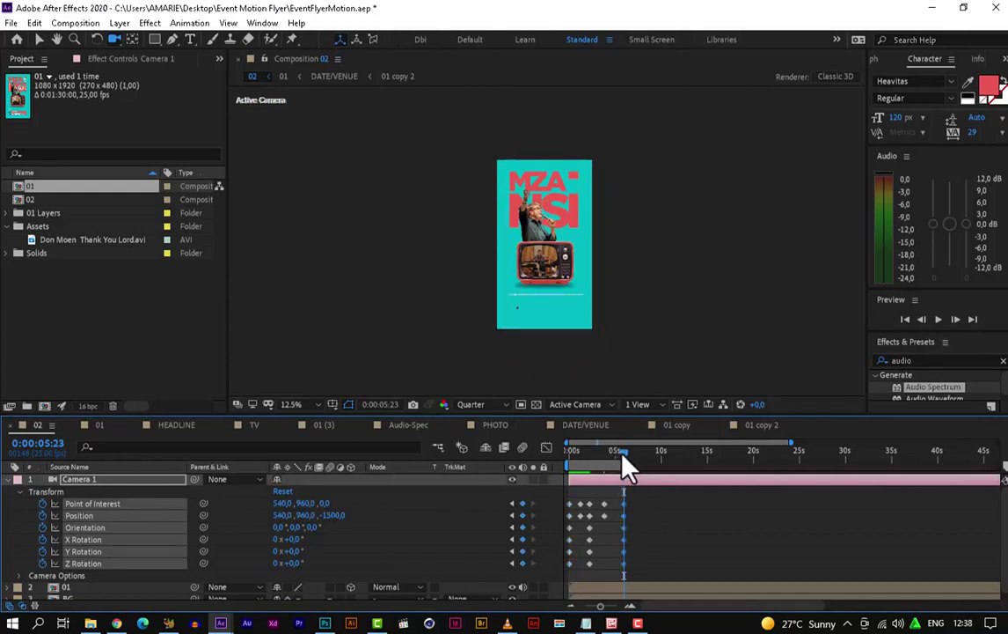
drag(623, 459, 691, 470)
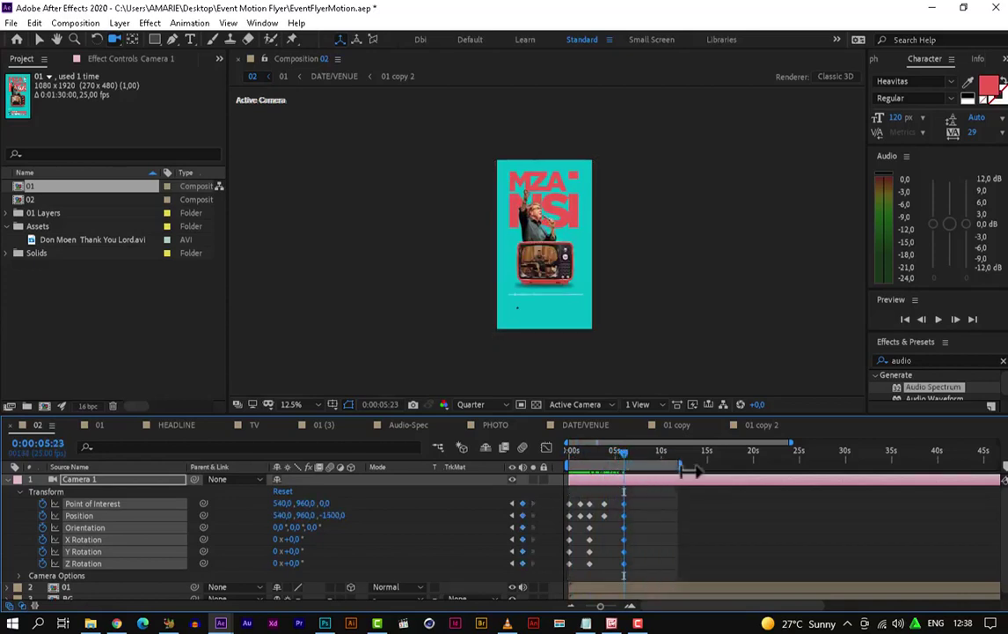
key(period)
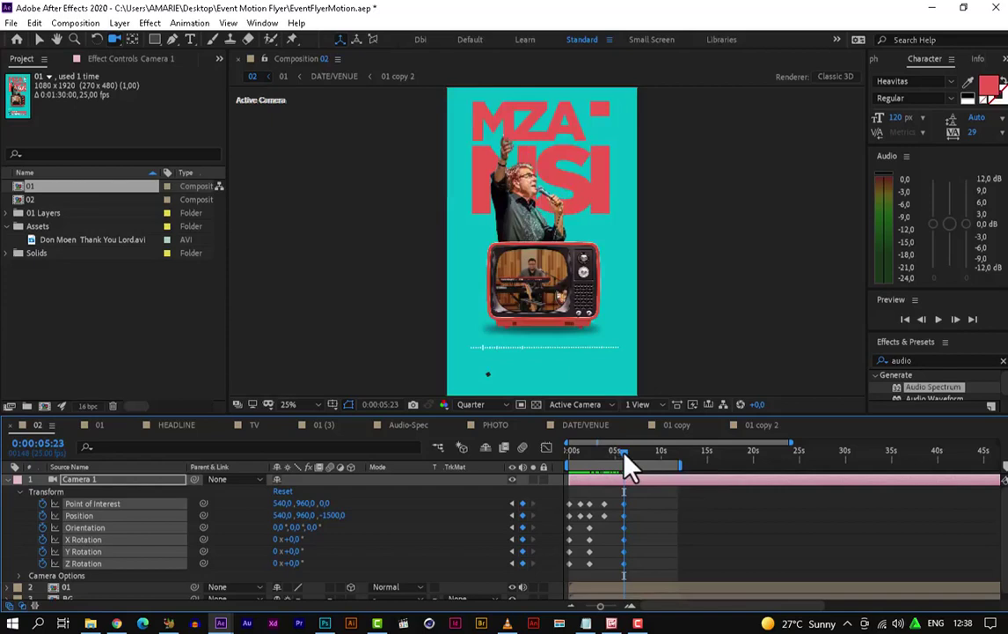
key(comma)
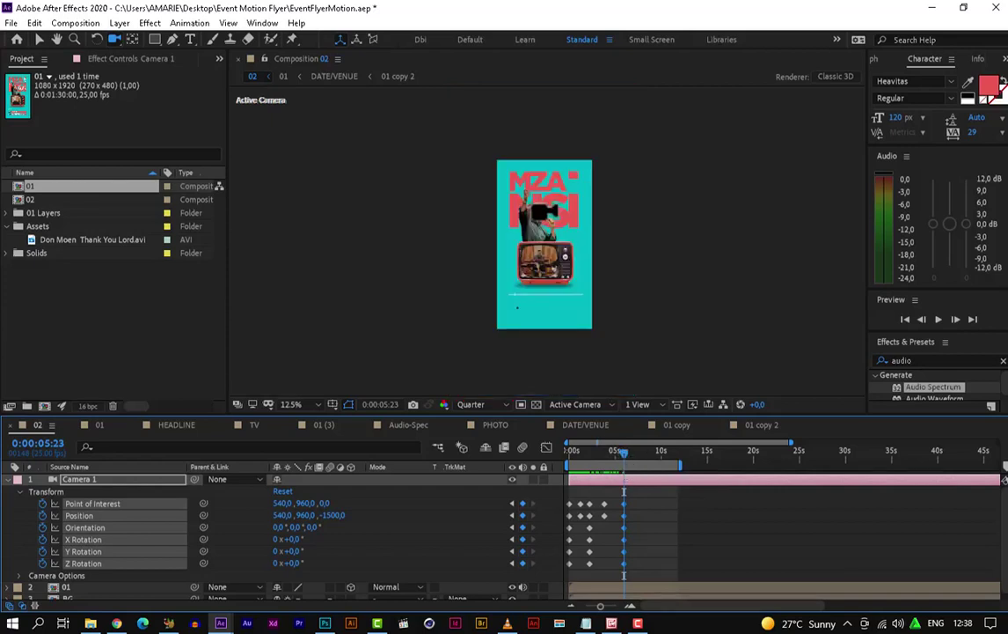
key(period)
key(h)
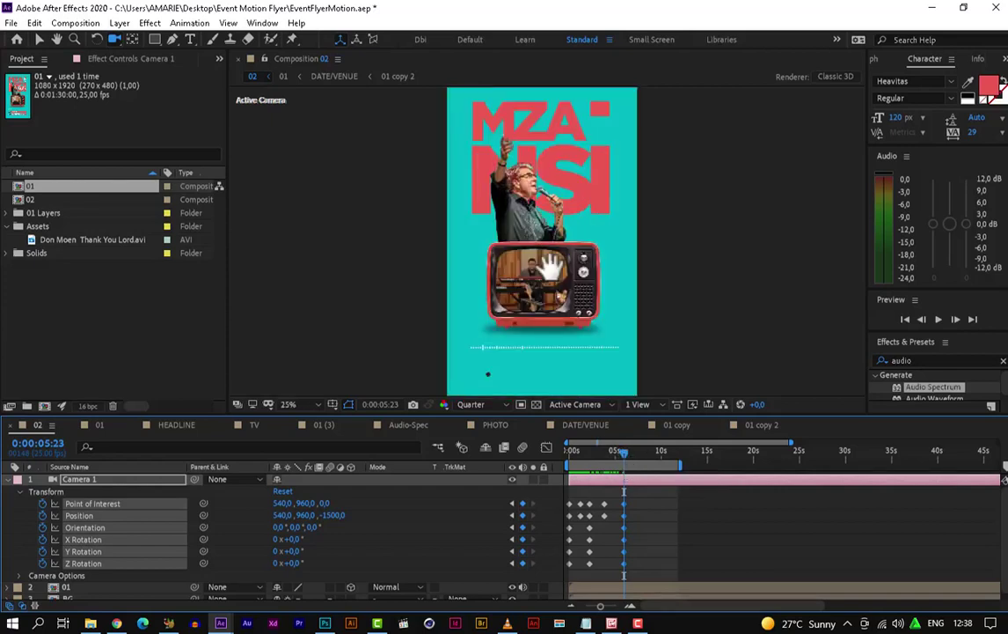
drag(502, 255, 553, 252)
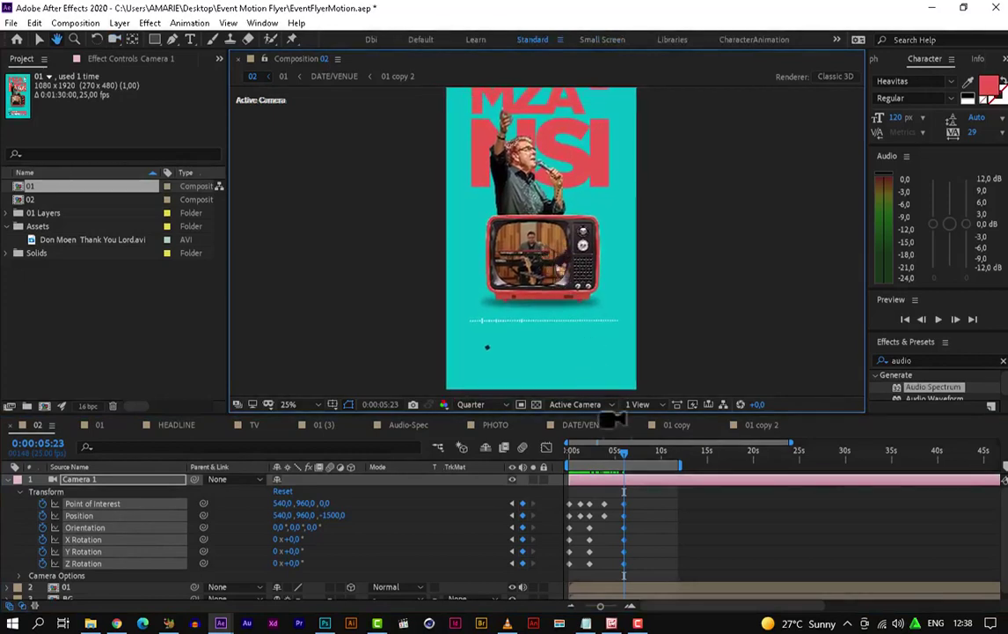
key(c)
mouse_move(623, 458)
mouse_down()
mouse_move(650, 466)
mouse_move(601, 464)
mouse_move(642, 466)
mouse_move(624, 468)
mouse_up()
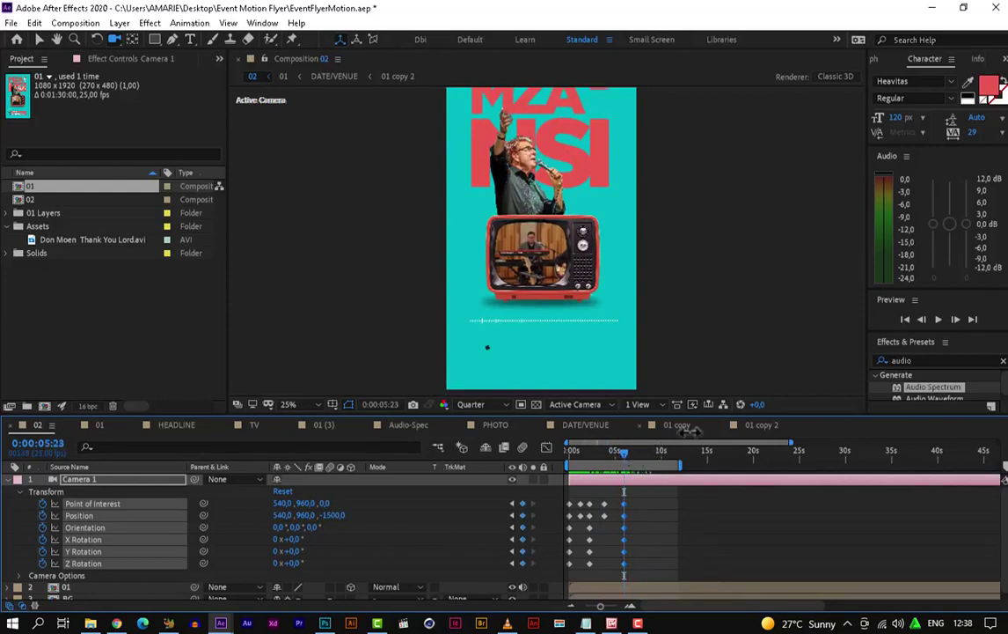
- At 0:00:07:23, key Point of Interest 540,888,0 and Position 383.3,833.7,-1490.9 to tilt the flyer
key(space)
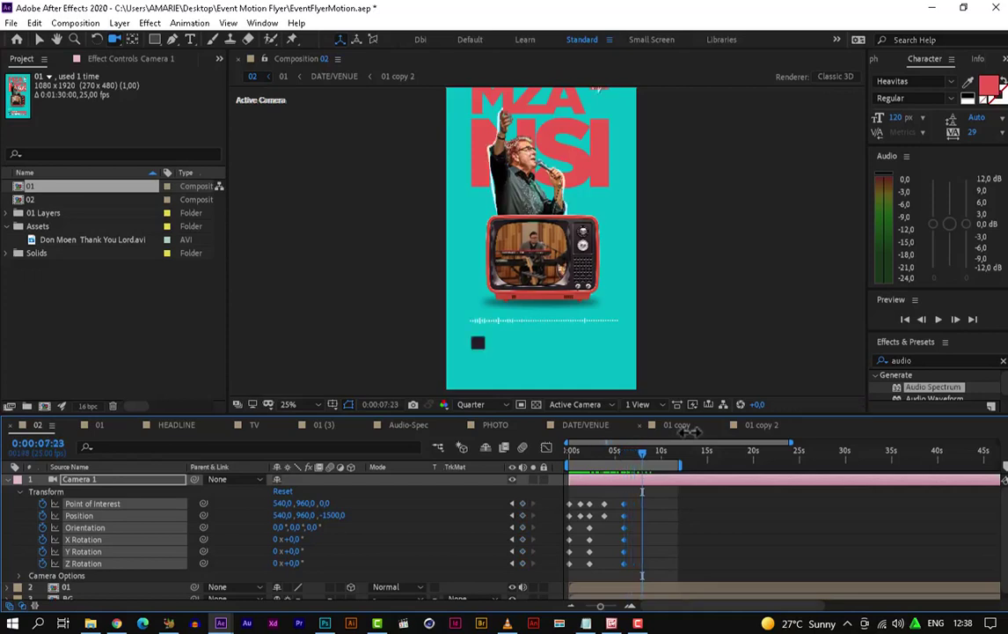
scroll(545, 211, down, 1)
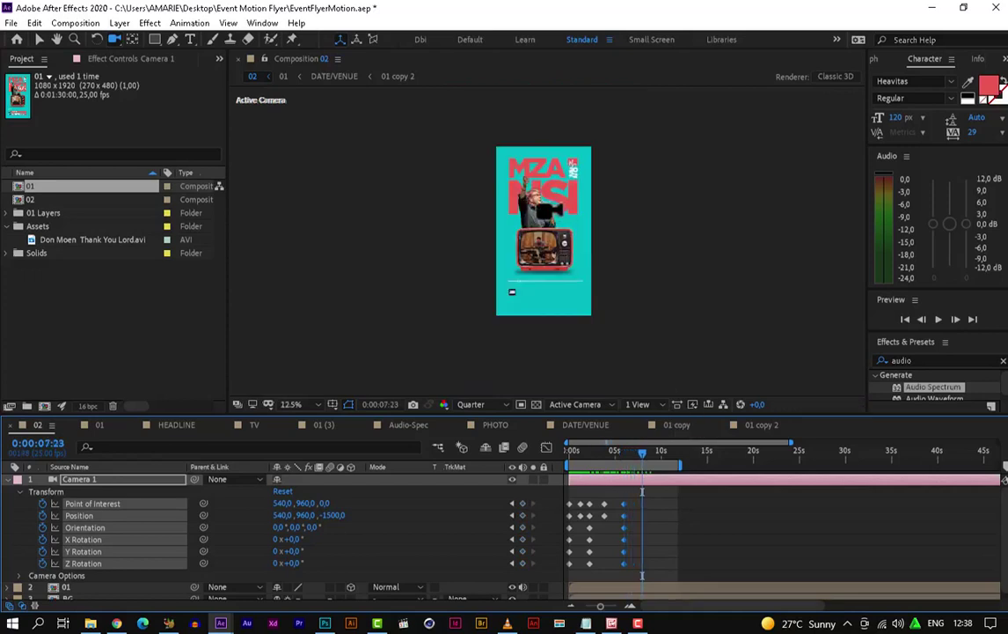
scroll(547, 224, up, 1)
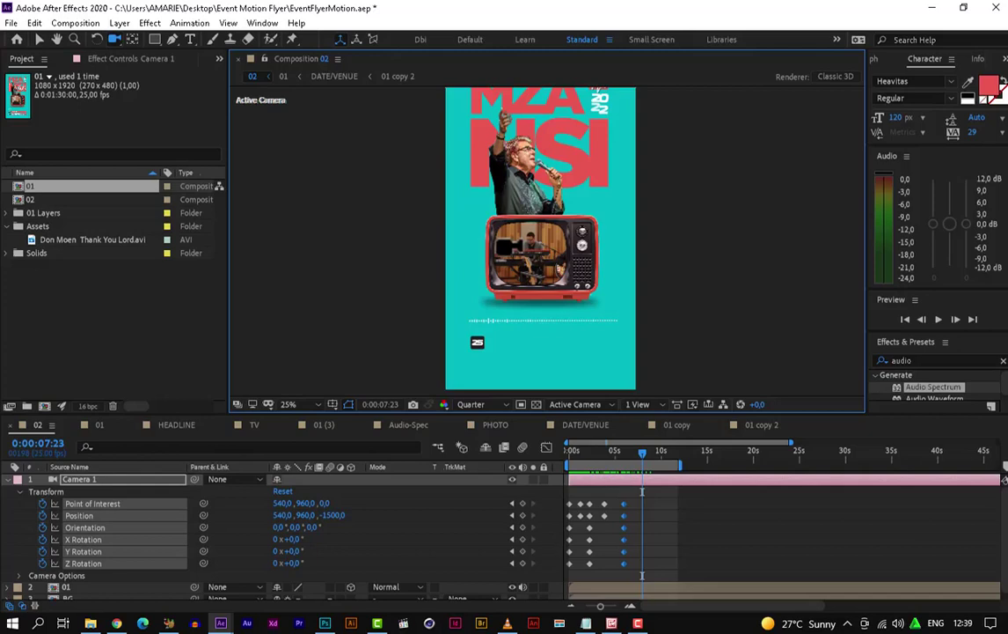
drag(541, 220, 540, 233)
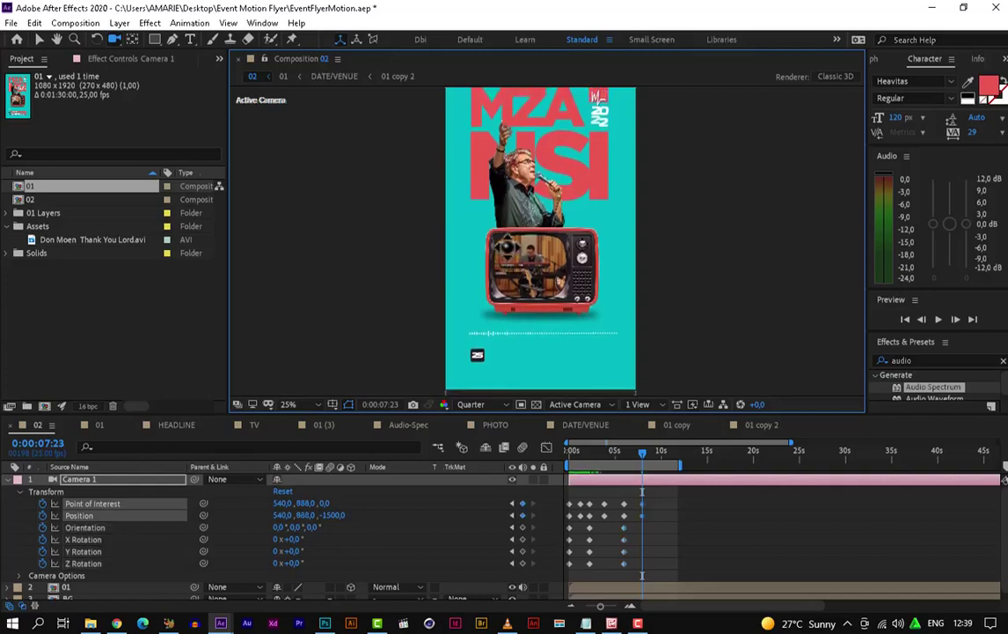
key(comma)
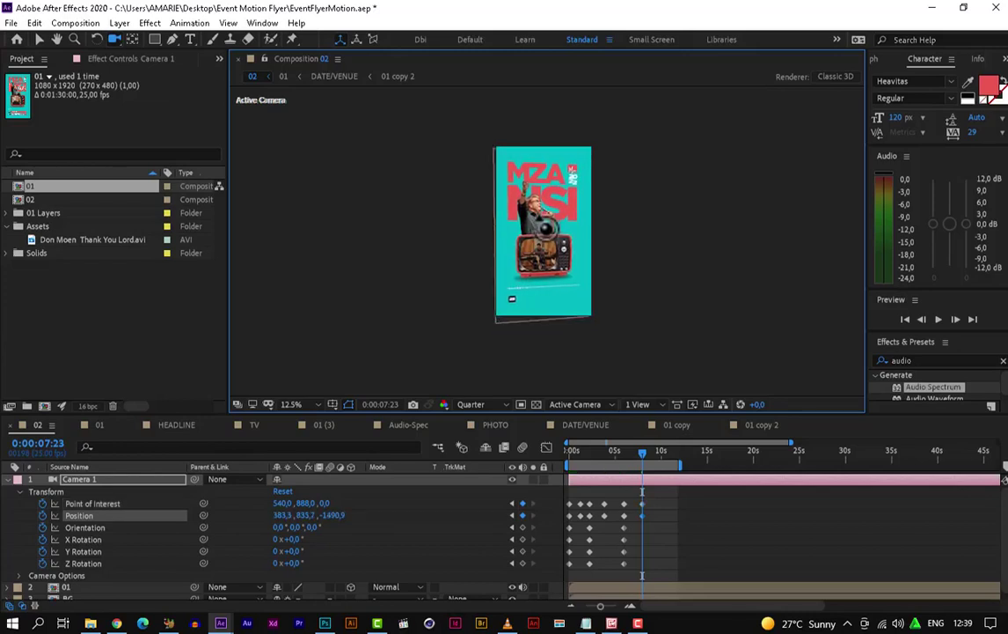
- Paste the opening camera keyframes at 0:00:09:17, restoring Position 540,960,-1500 and Point of Interest 540,960,0
key(period)
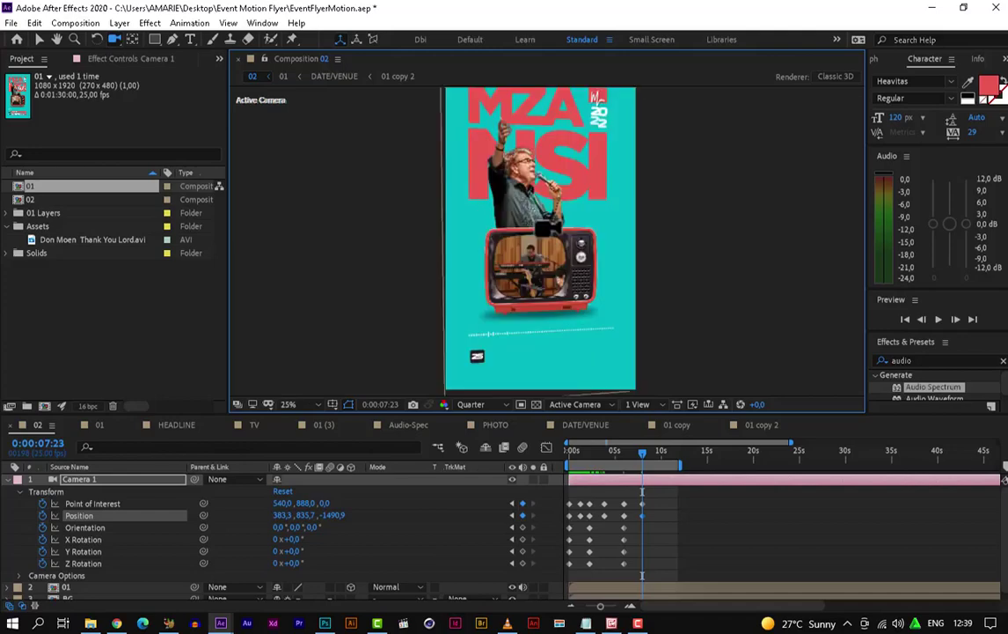
key(comma)
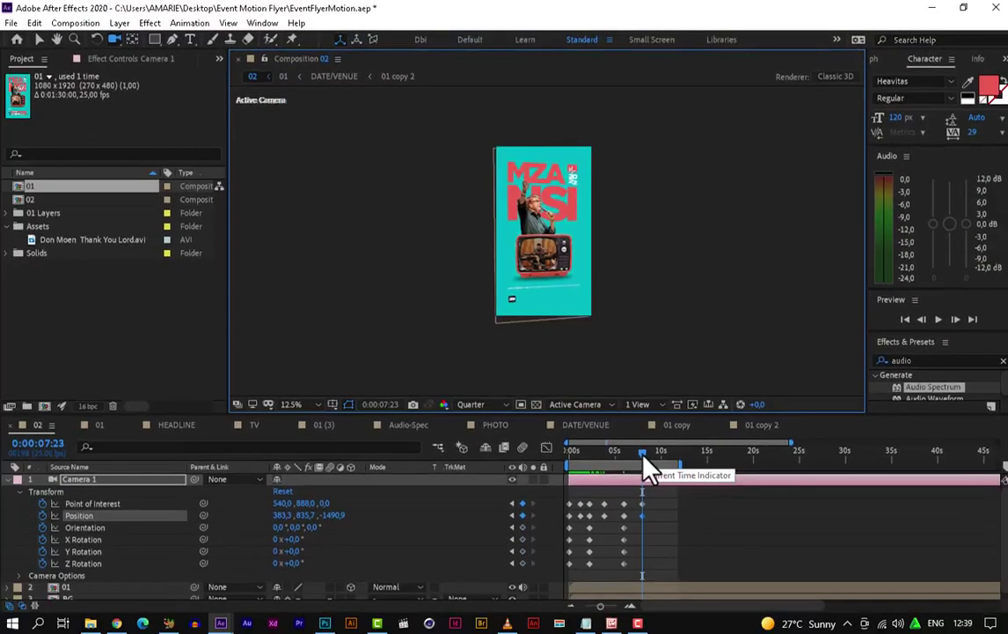
drag(643, 456, 655, 457)
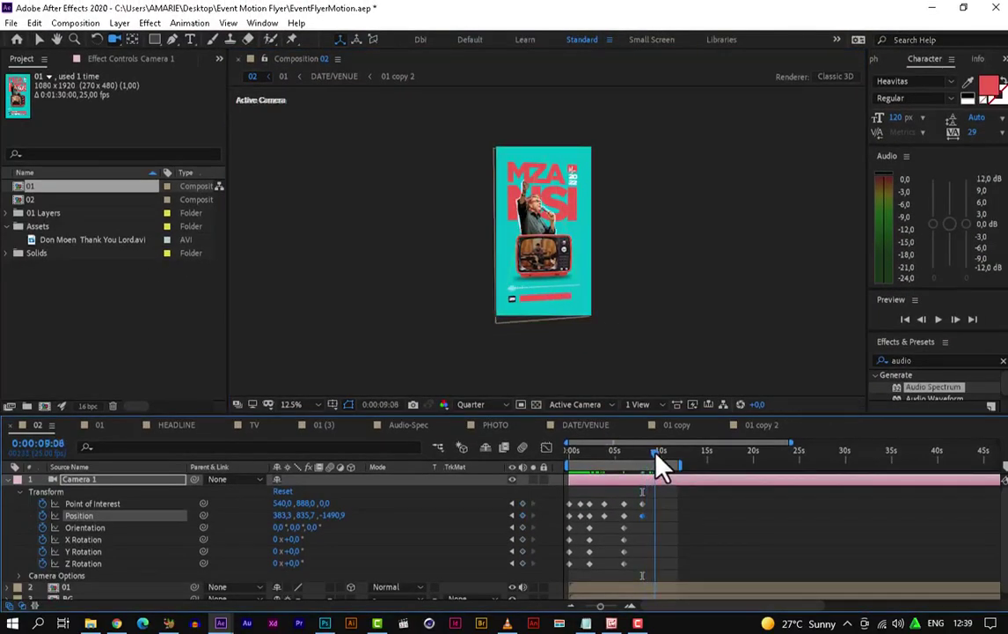
key(period)
key(comma)
key(period)
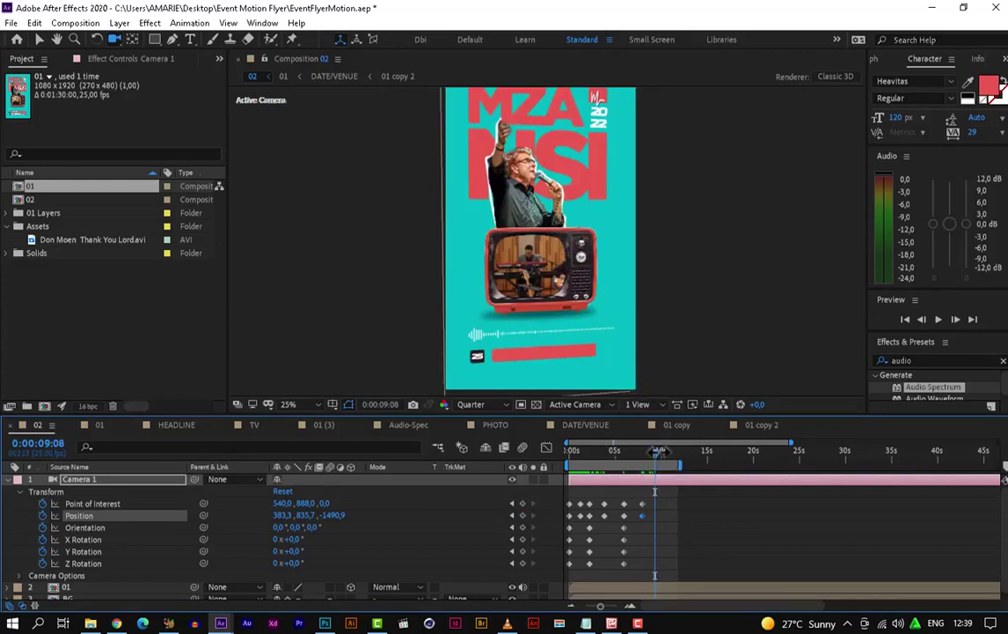
drag(665, 466, 663, 453)
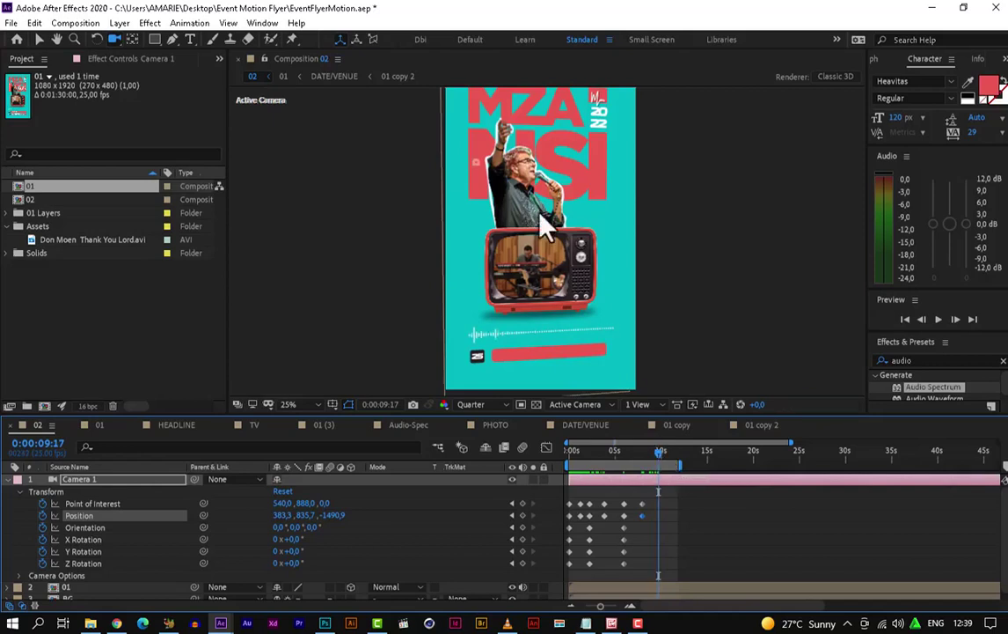
key(comma)
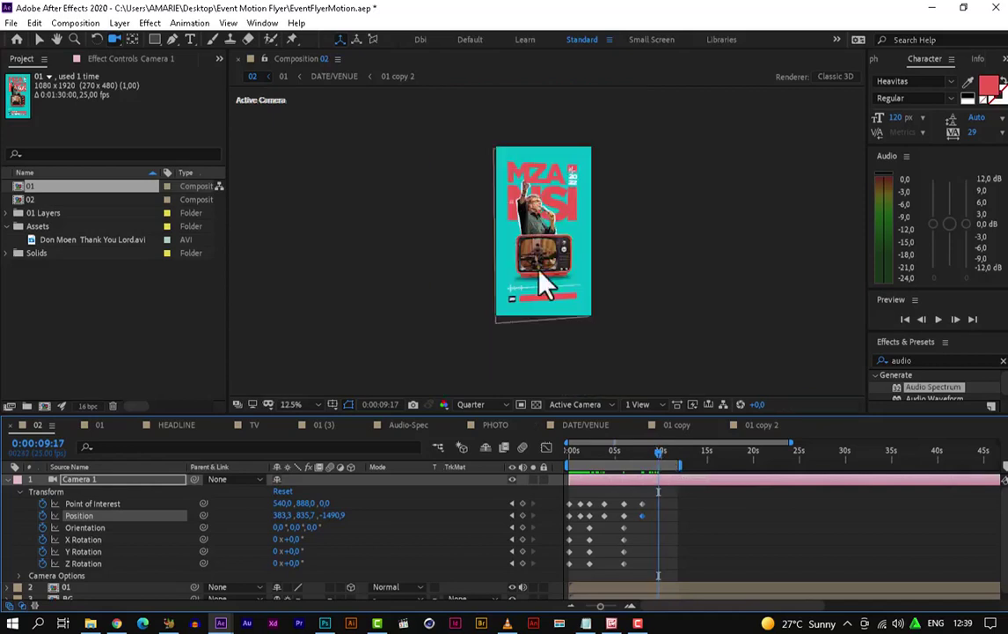
drag(579, 488, 570, 588)
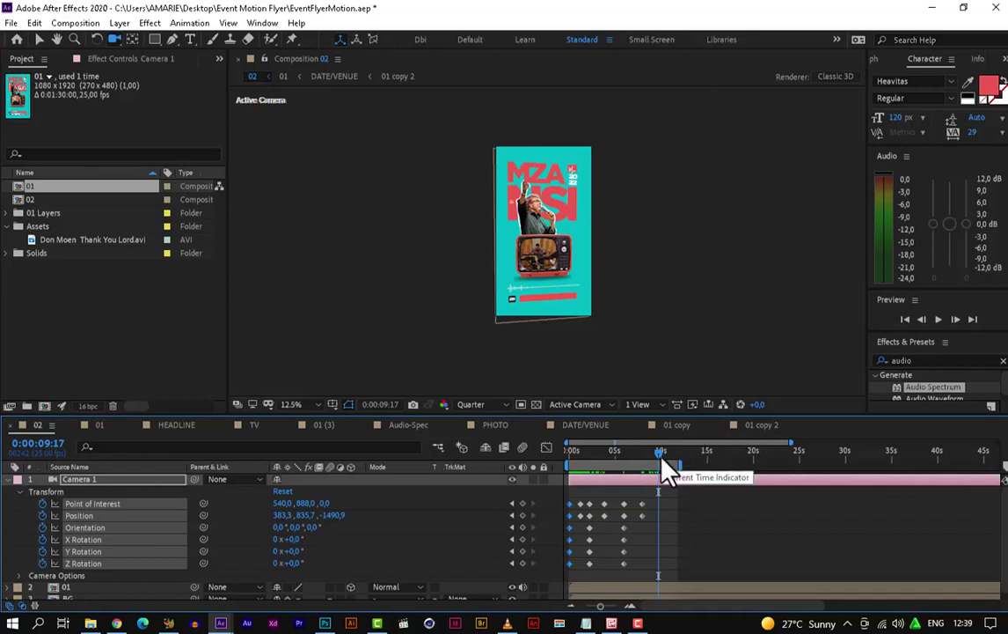
key(ctrl+v)
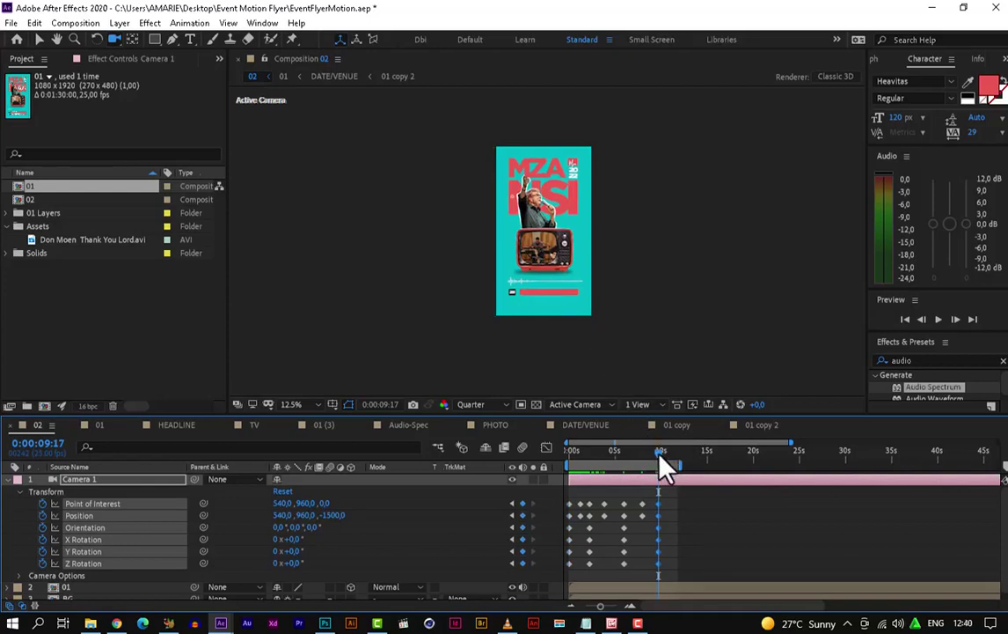
- Scrub ahead to about 0:00:13:11 and end the work area there, just past the last camera keys
drag(660, 455, 665, 459)
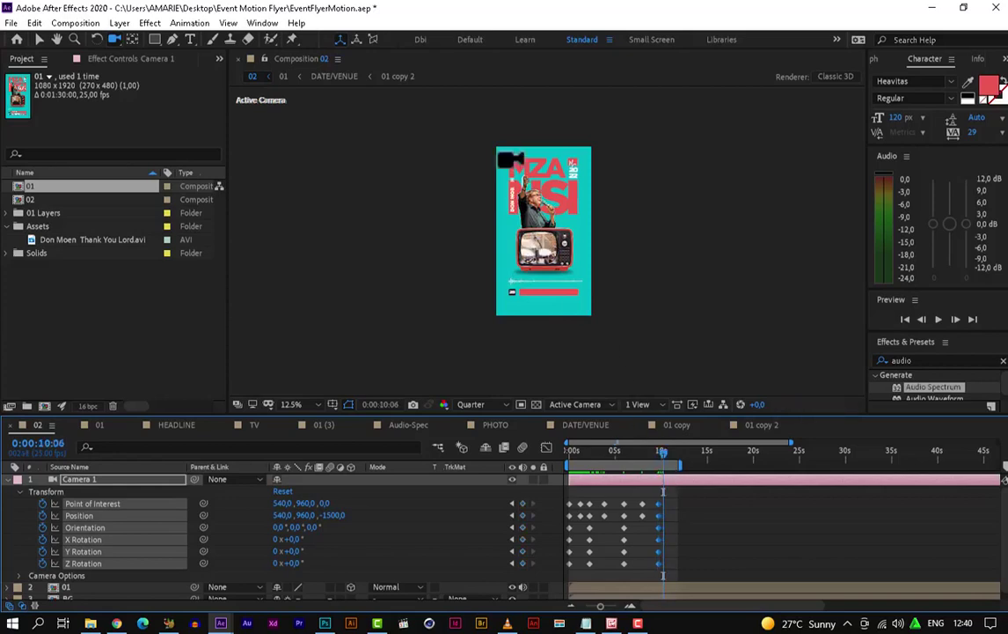
scroll(546, 238, up, 1)
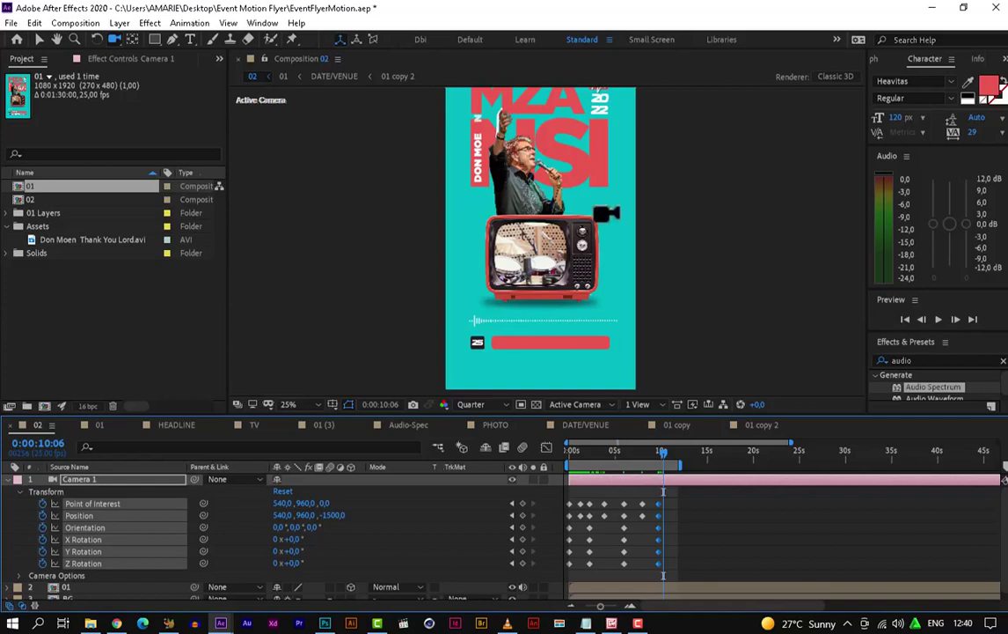
scroll(606, 214, down, 1)
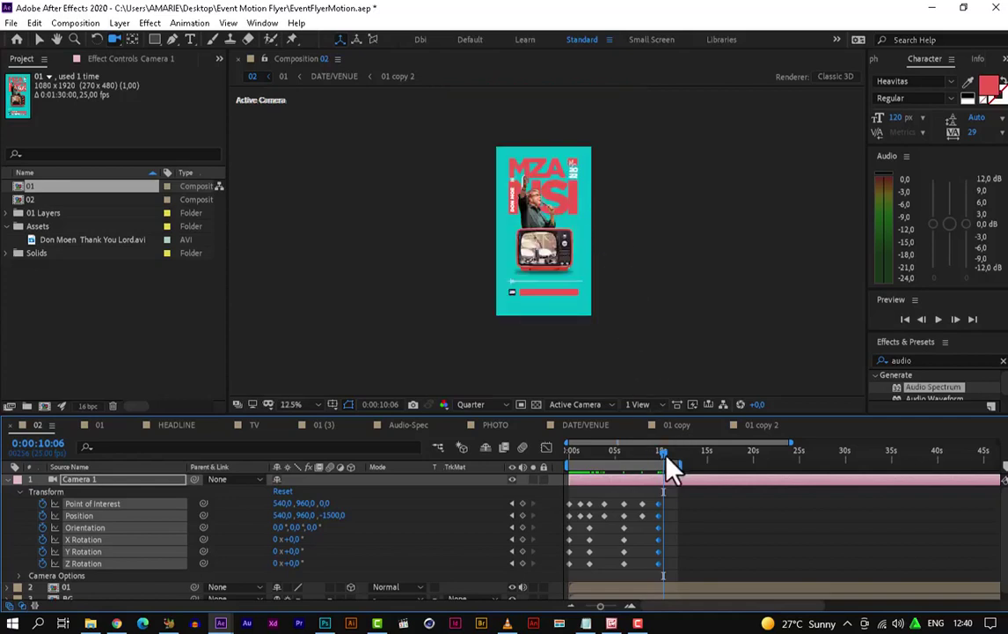
mouse_move(666, 456)
mouse_down()
mouse_move(673, 467)
mouse_move(593, 464)
mouse_move(552, 418)
mouse_move(590, 420)
mouse_move(608, 465)
mouse_move(625, 464)
mouse_move(631, 445)
mouse_move(677, 449)
mouse_up()
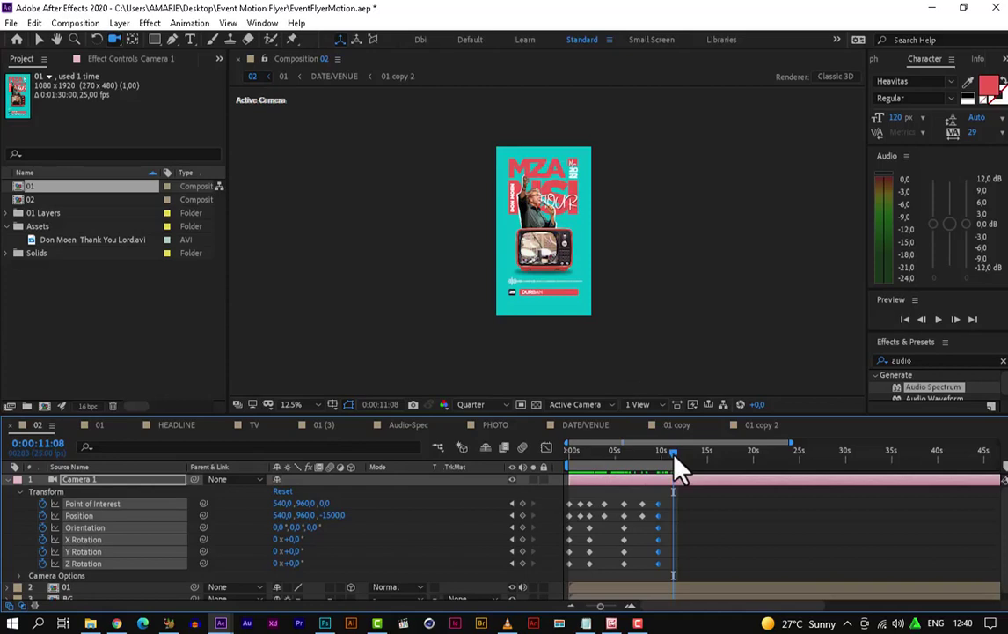
drag(674, 453, 693, 453)
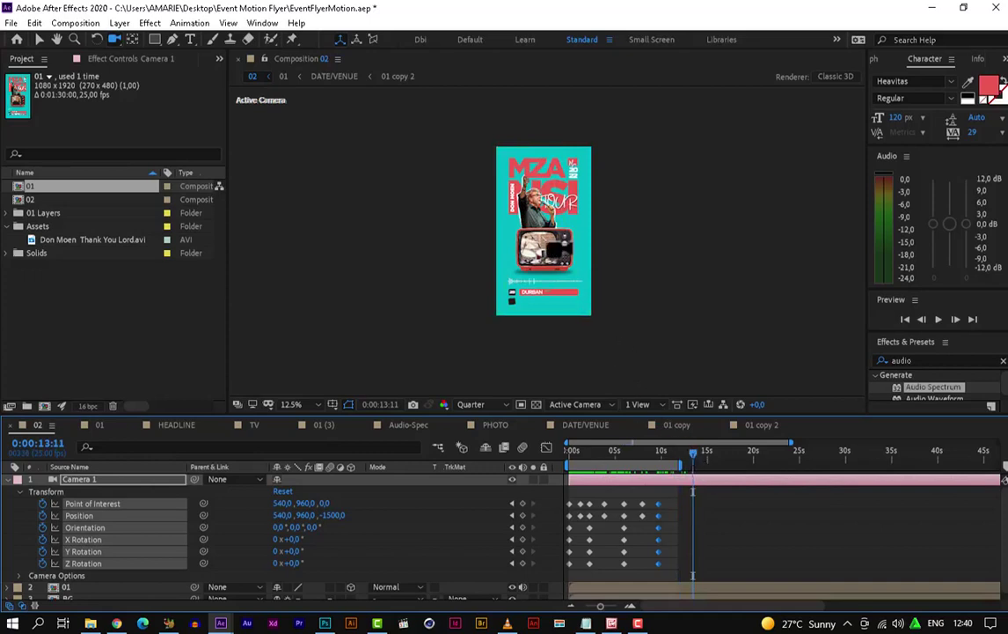
key(period)
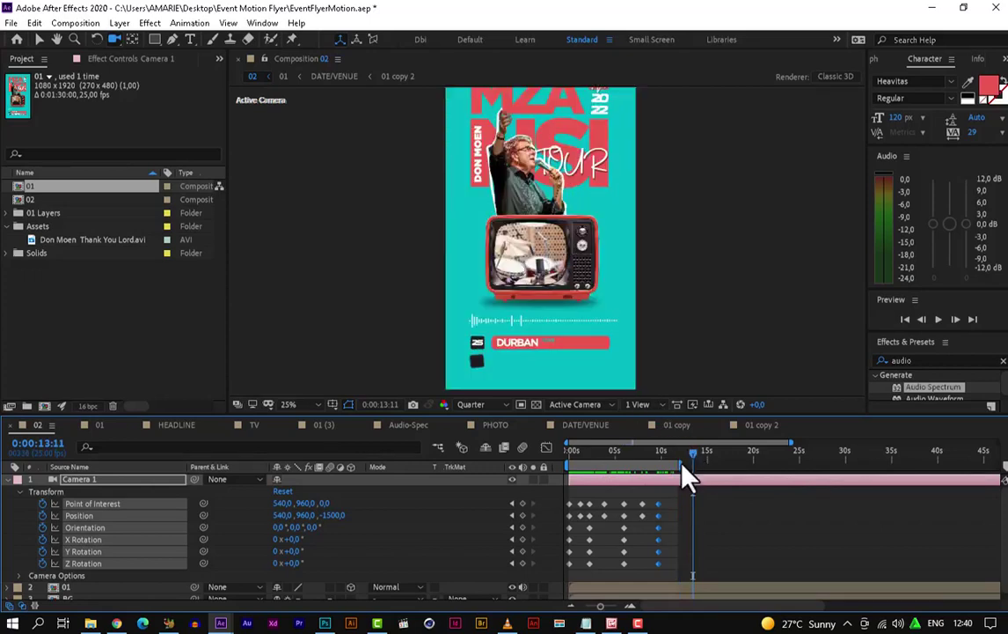
drag(682, 464, 694, 464)
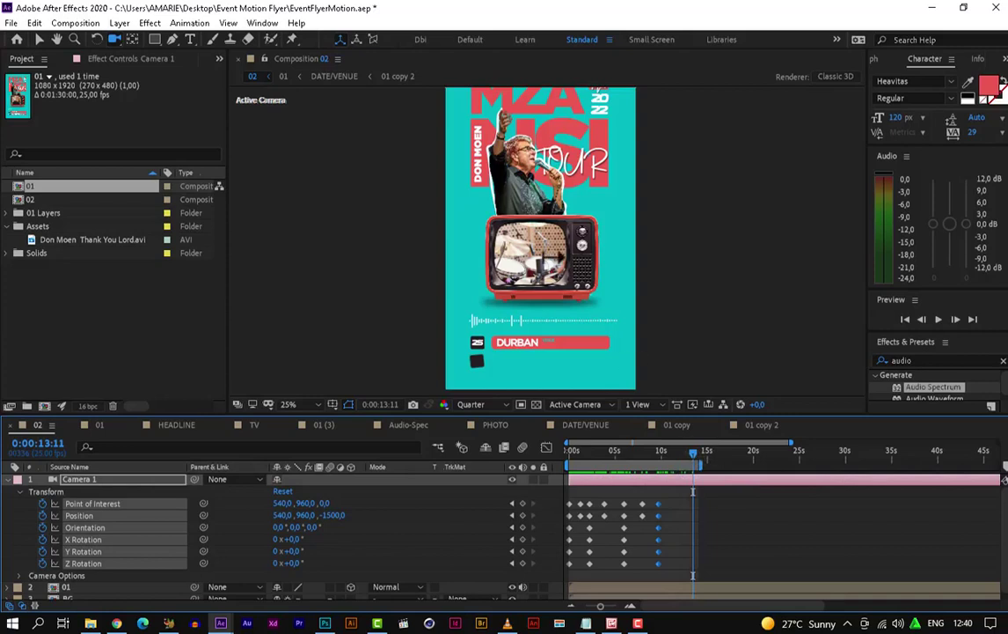
key(comma)
- Enlarge the composition viewer and preview from 0:00:00:00 through about 0:00:13:04
drag(693, 454, 569, 456)
scroll(547, 165, up, 2)
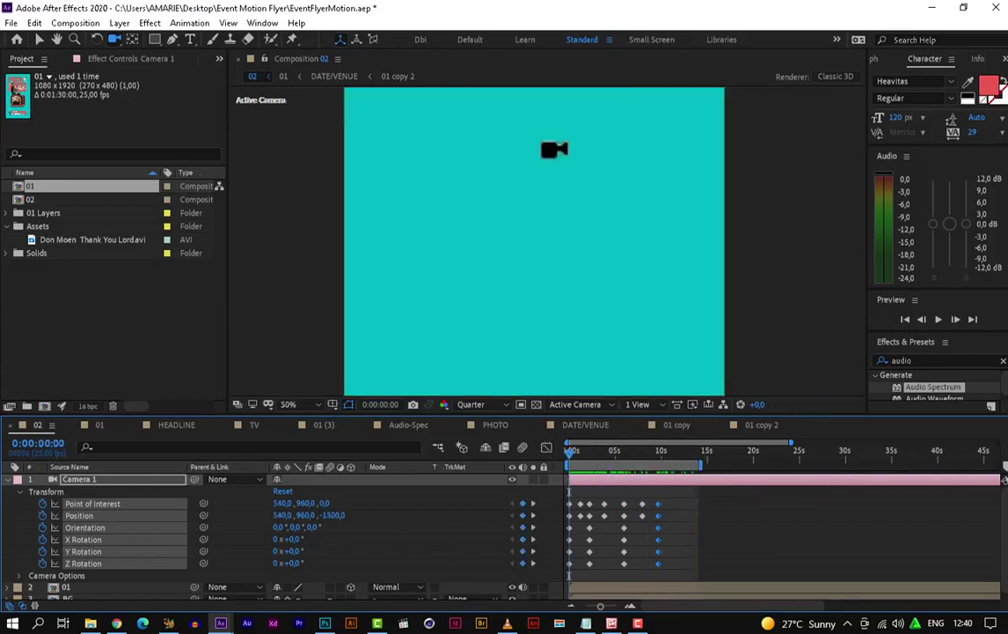
scroll(555, 150, down, 2)
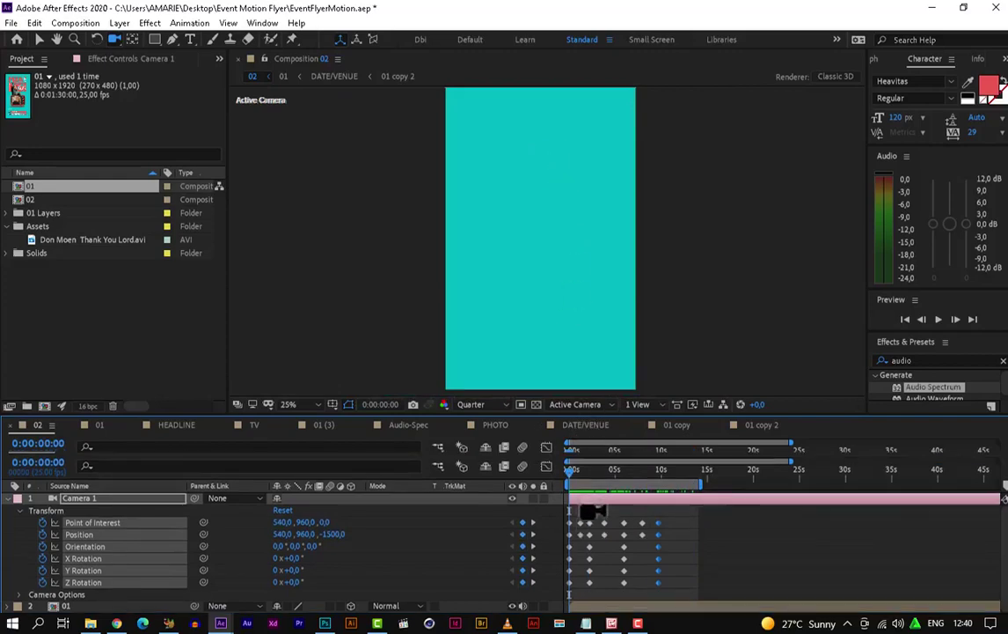
drag(592, 510, 596, 491)
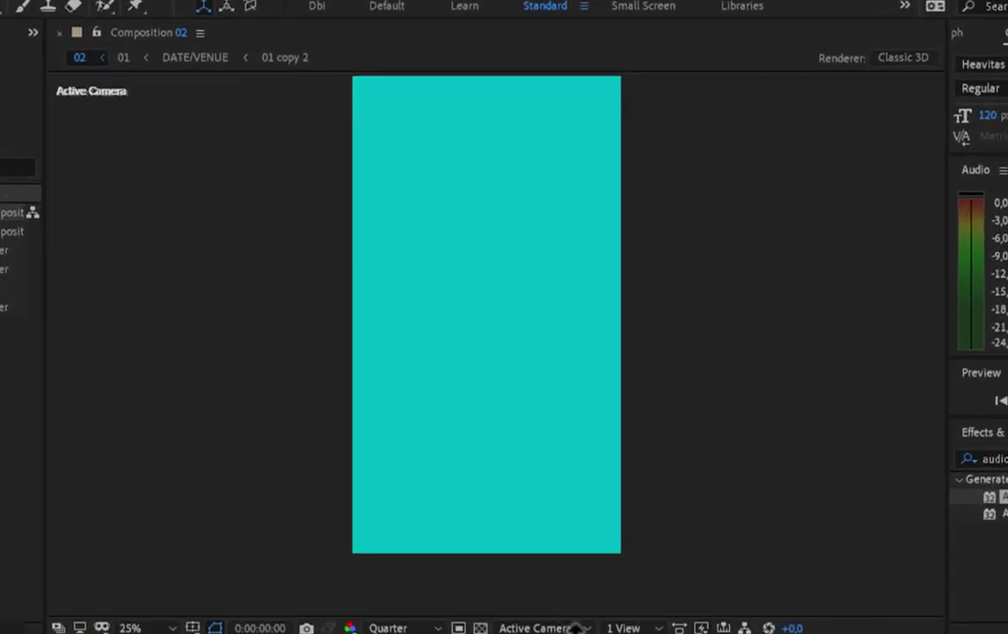
key(space)
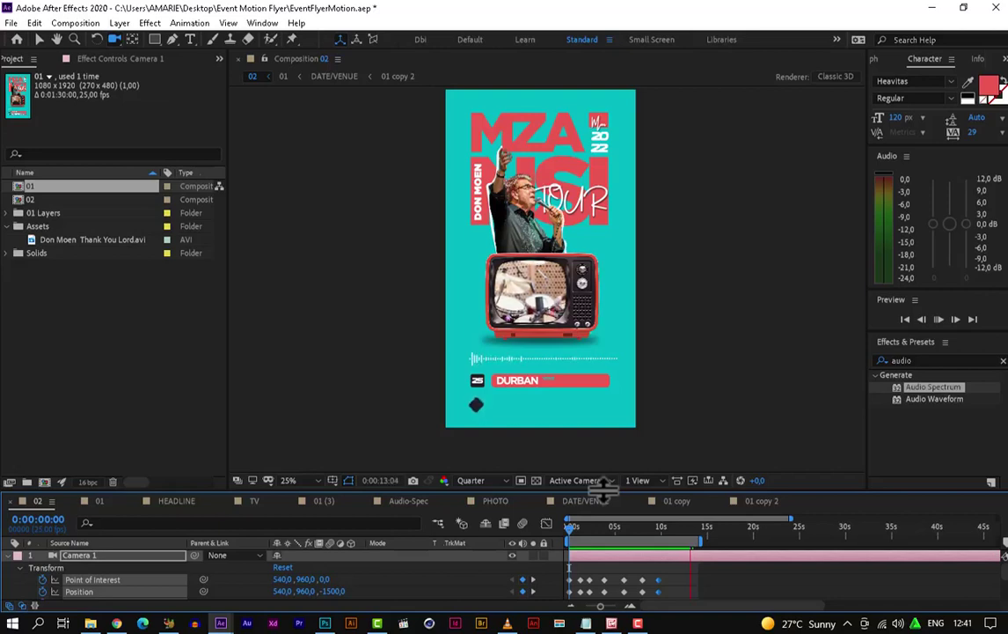
- Stop the preview, extend the work area to about 22 seconds, and scrub ahead to about 0:00:15:01
key(space)
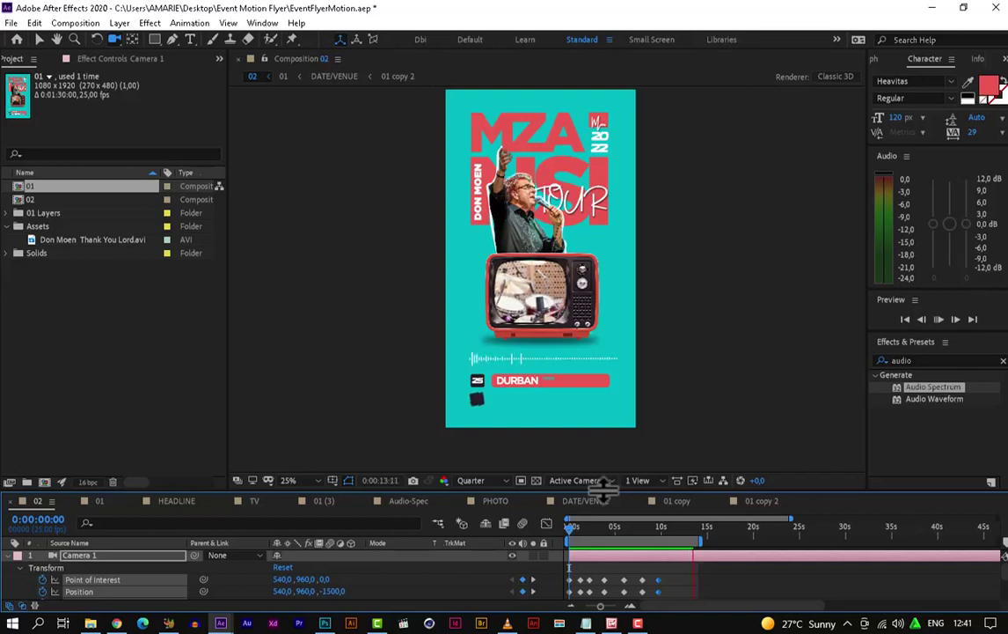
key(c)
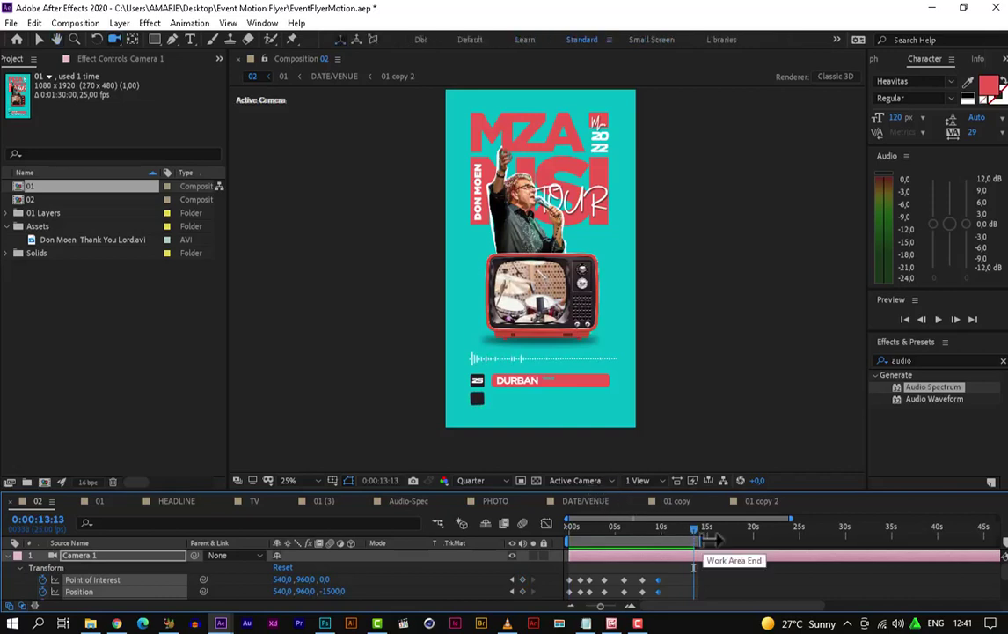
drag(709, 538, 776, 538)
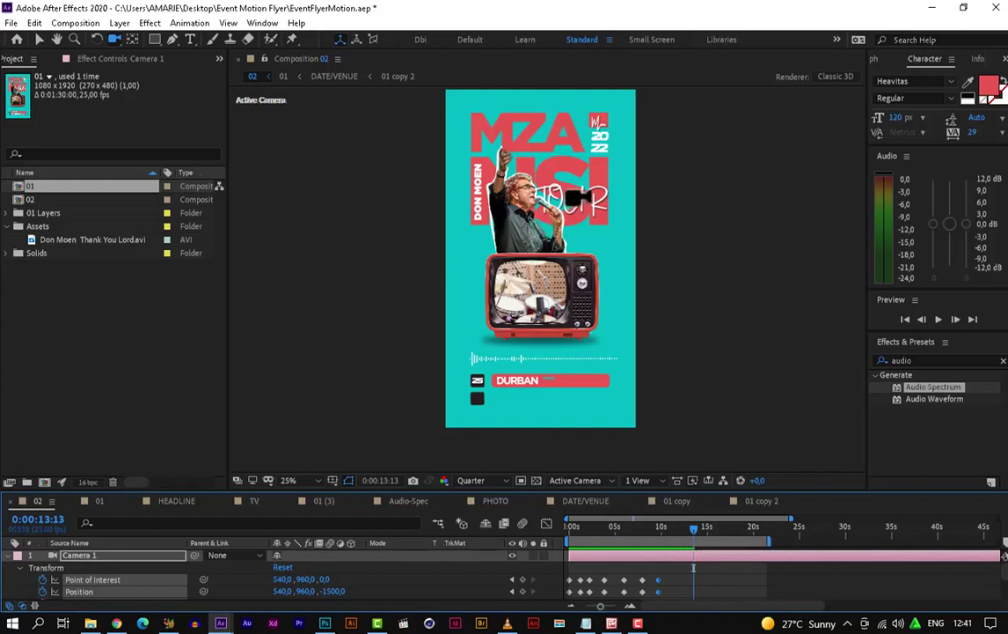
drag(695, 414, 693, 434)
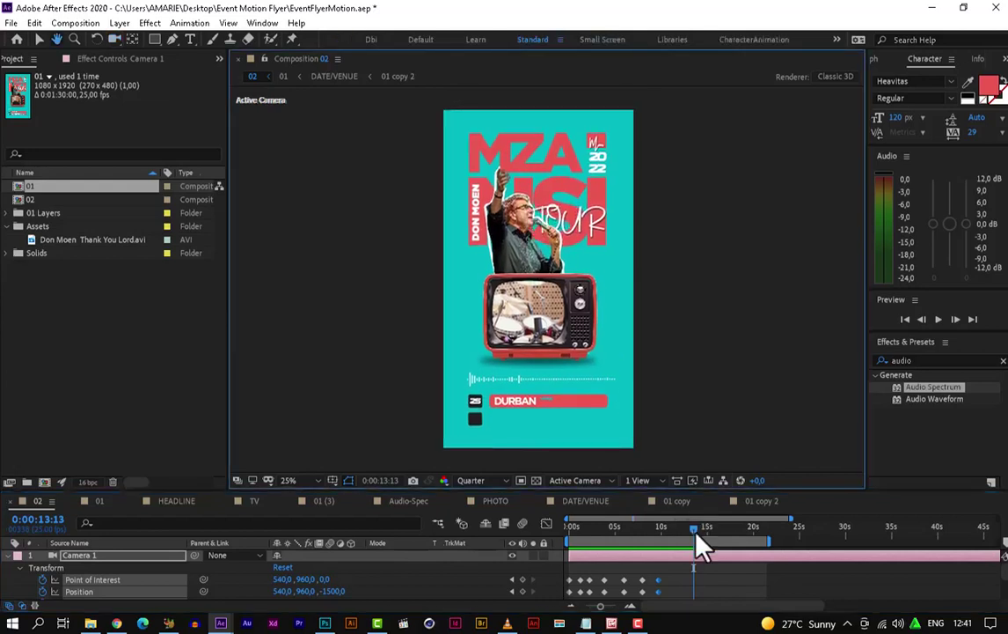
drag(696, 533, 754, 537)
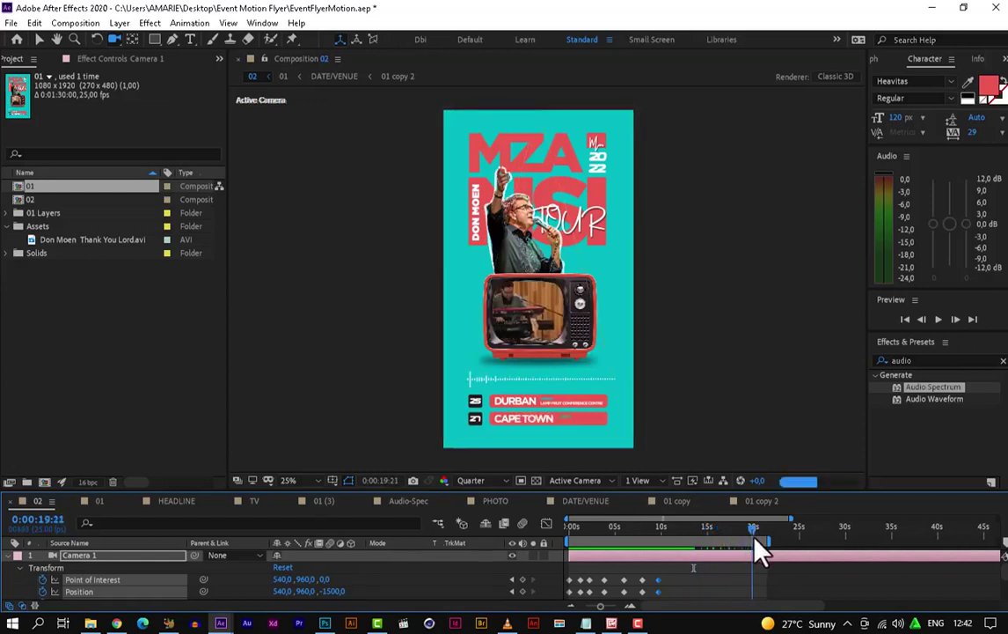